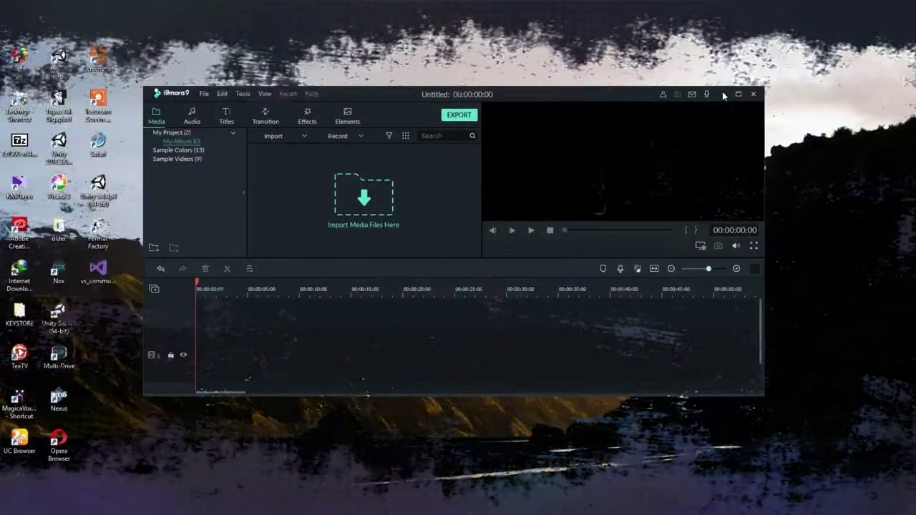
Minimise the Filmora9 editor window to reveal the Windows desktop
click(724, 95)
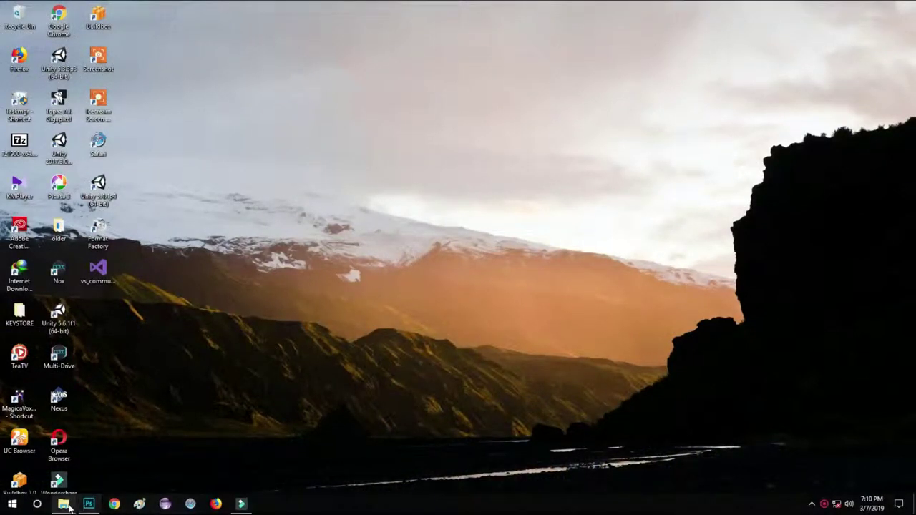
Preview 13.jpg from the Camouflage folder, then open it in Adobe Photoshop CC 2018
click(67, 507)
double_click(238, 85)
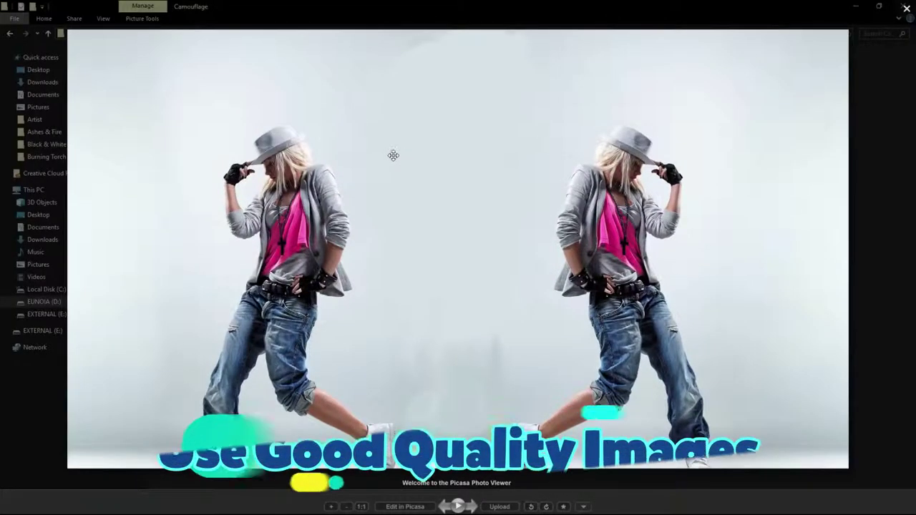
click(907, 9)
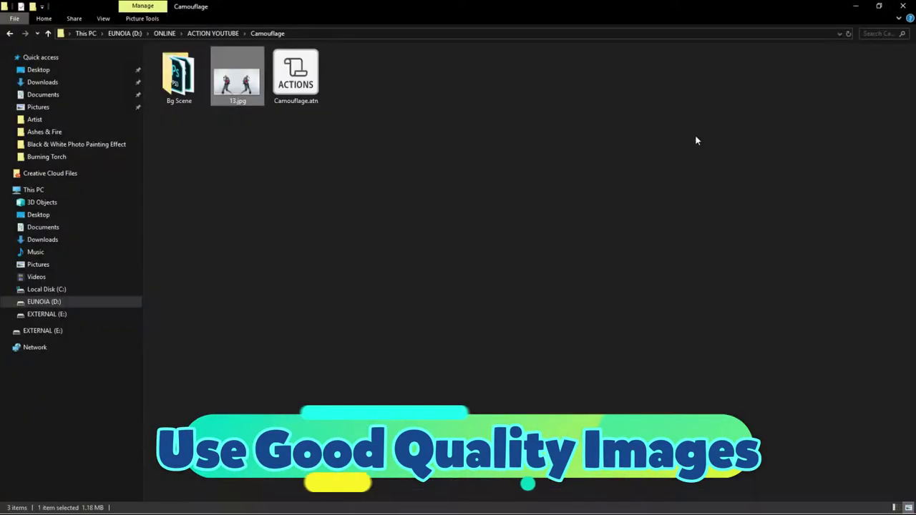
right_click(242, 85)
mouse_move(273, 257)
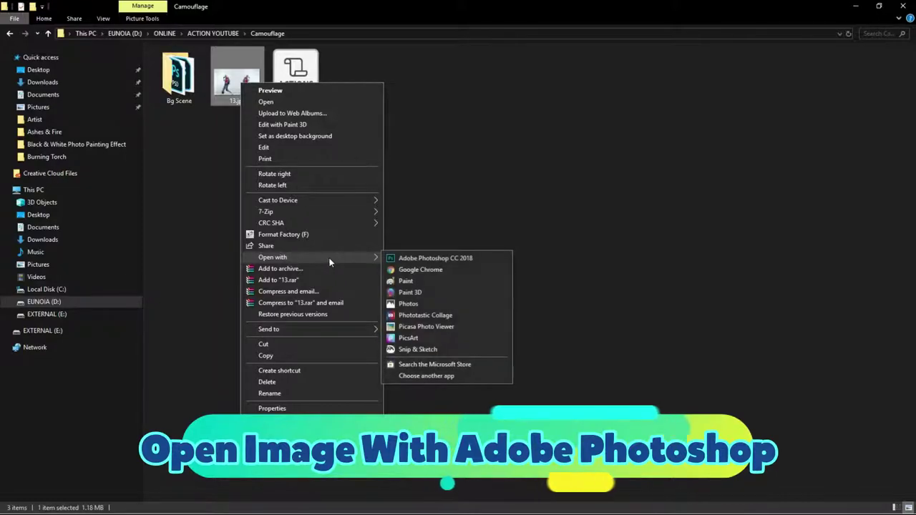
click(420, 259)
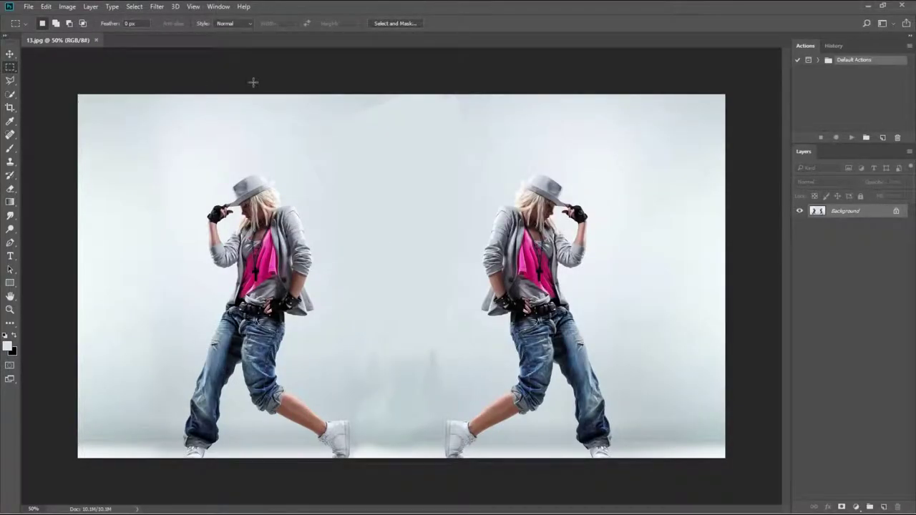
Confirm RGB 8-bit mode, load Camouflage.atn, and expand the Camouflage action in the Actions panel
click(219, 7)
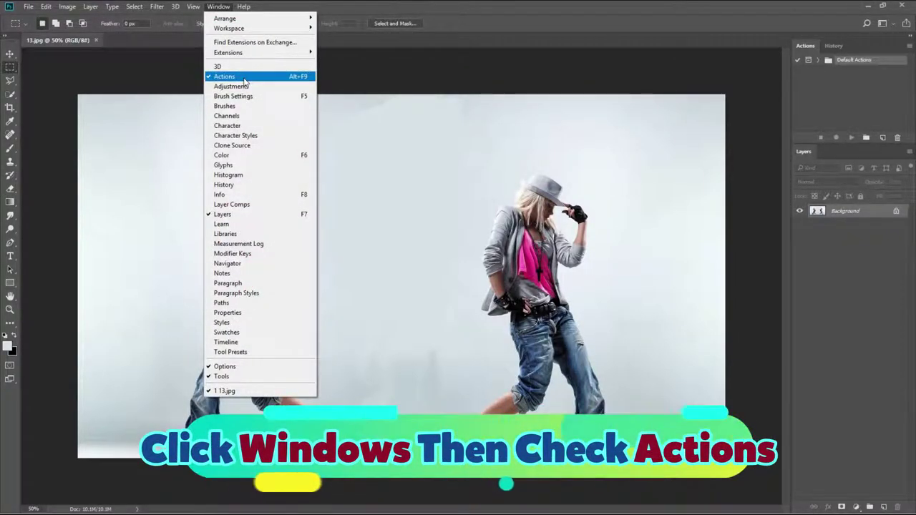
click(67, 7)
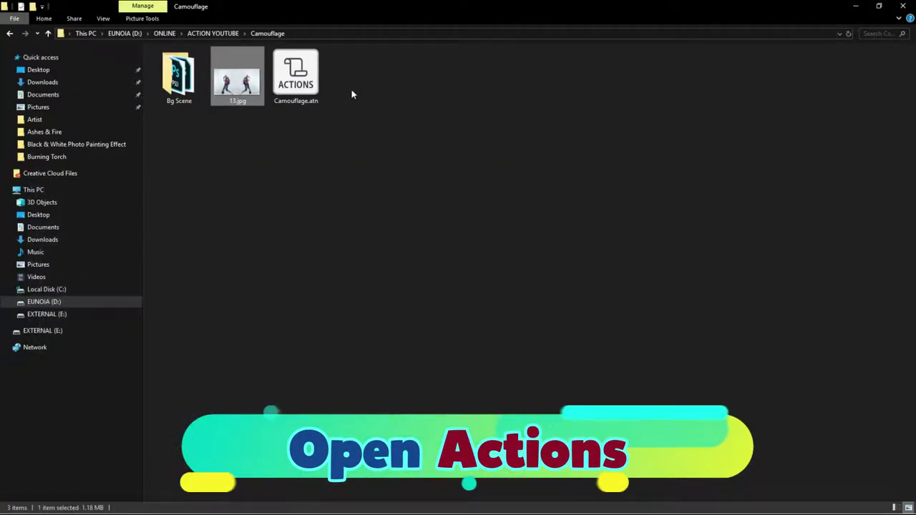
click(311, 78)
double_click(311, 78)
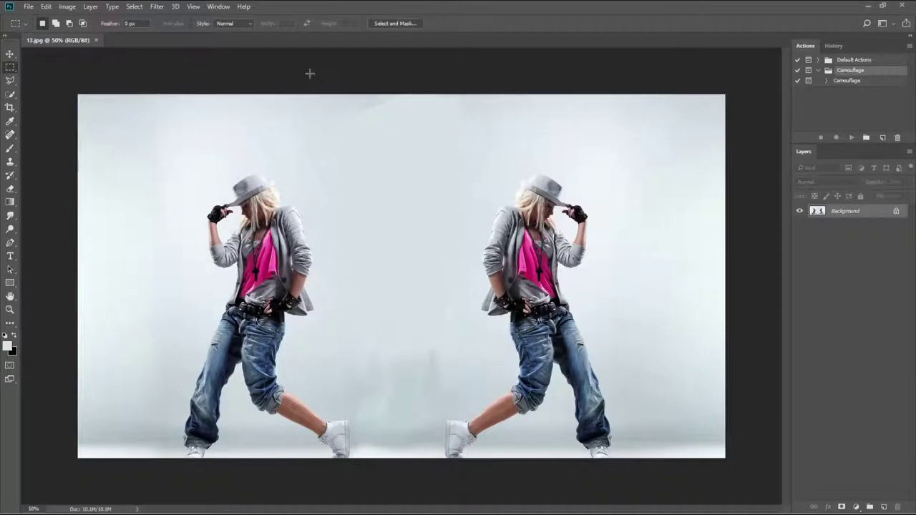
click(827, 81)
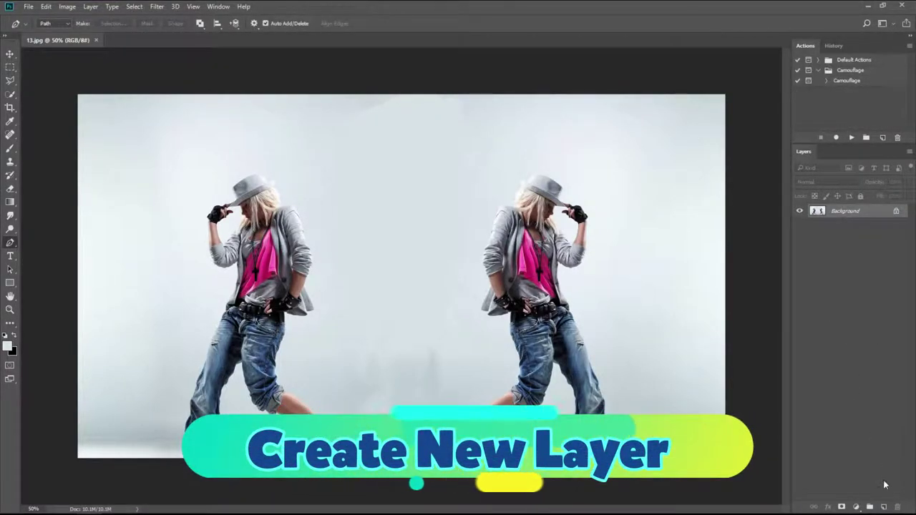
Add a new layer above Background and rename it 'paint'
click(883, 507)
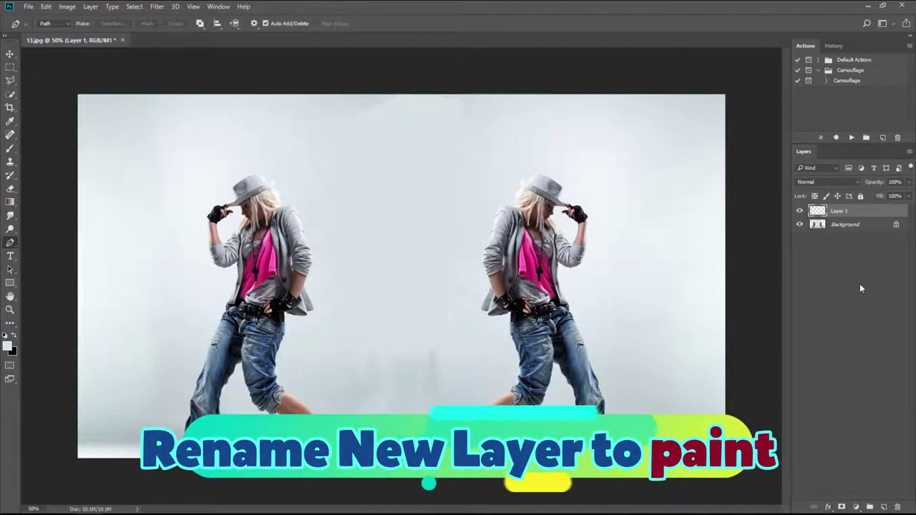
double_click(839, 211)
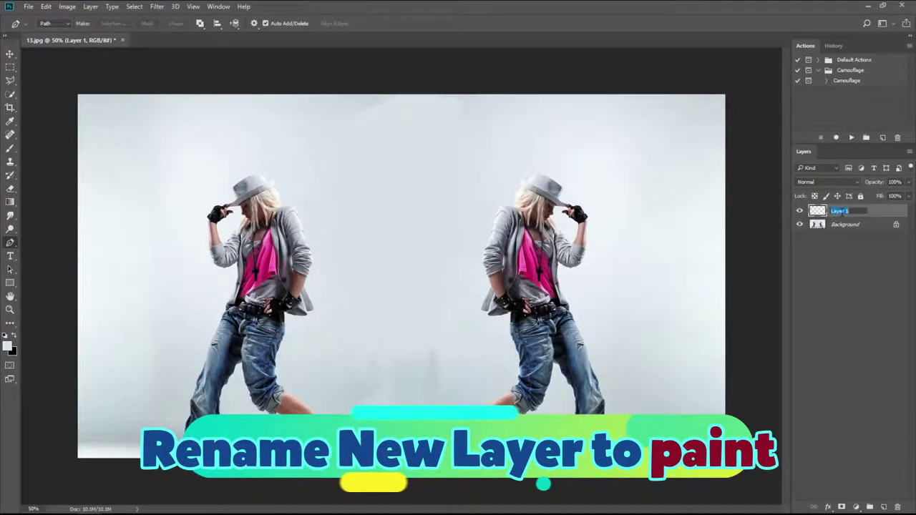
text(pai)
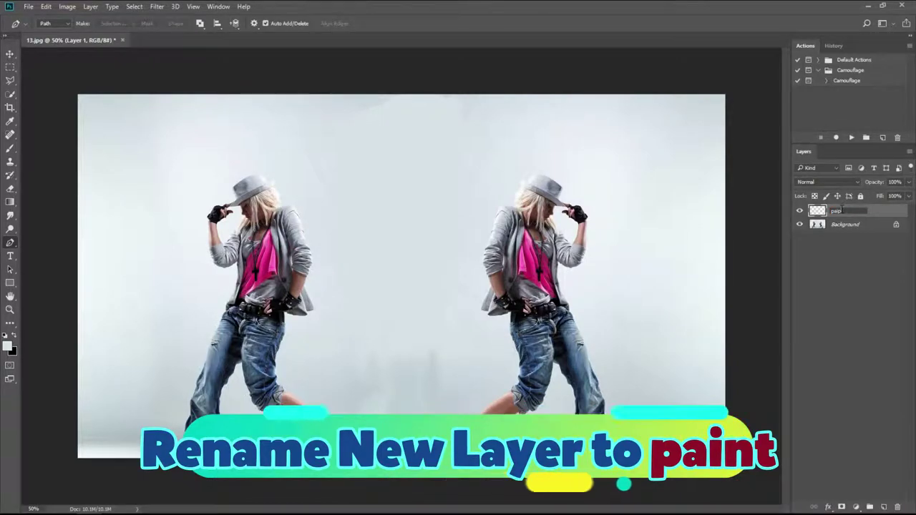
text(nt)
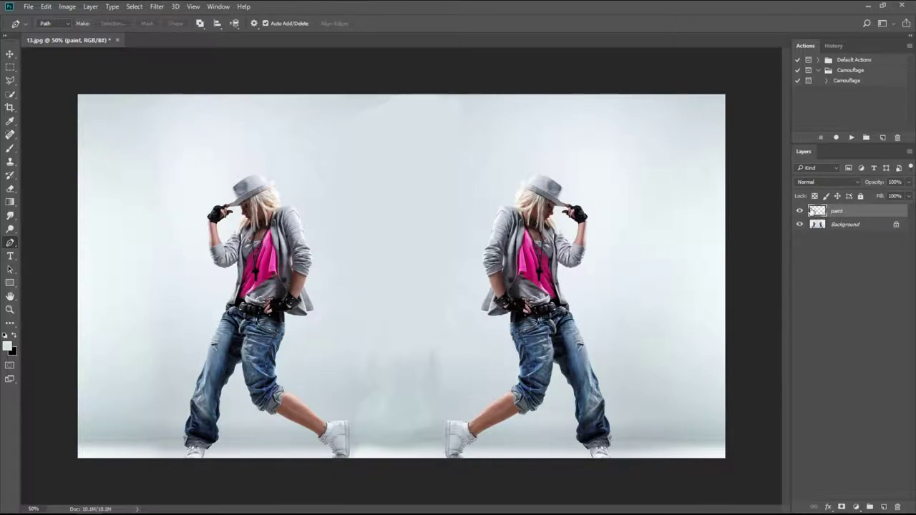
Set a 42 px Hard Round brush, zoom to 100% on the legs, and target Background
click(9, 150)
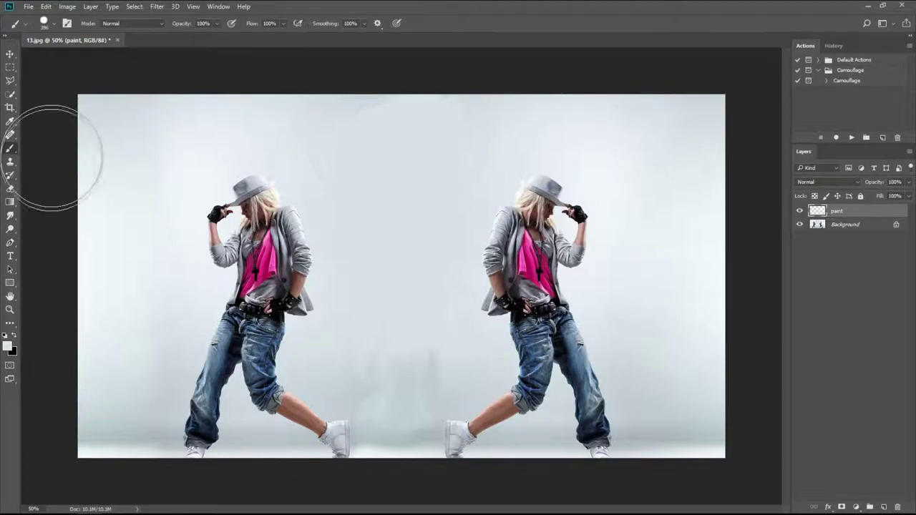
right_click(262, 259)
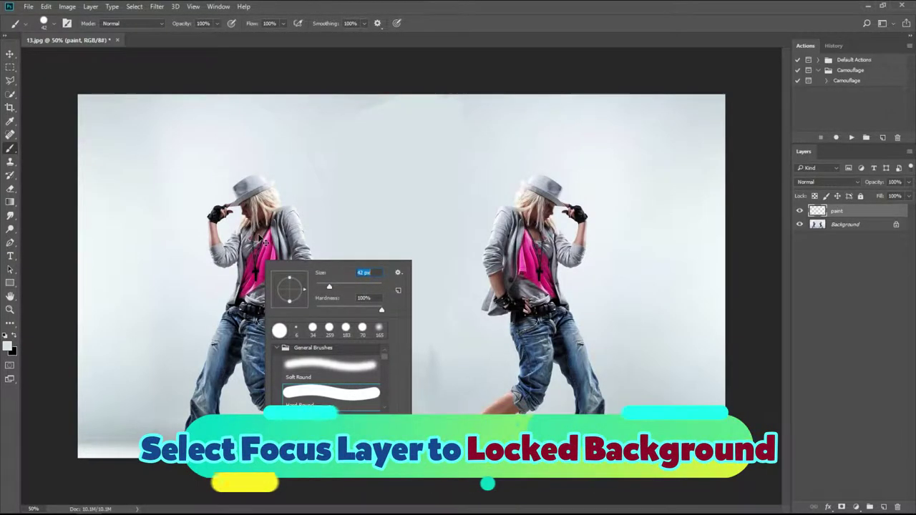
key(ctrl+plus)
key(ctrl+plus)
scroll(598, 316, down, 5)
scroll(599, 316, down, 3)
click(836, 226)
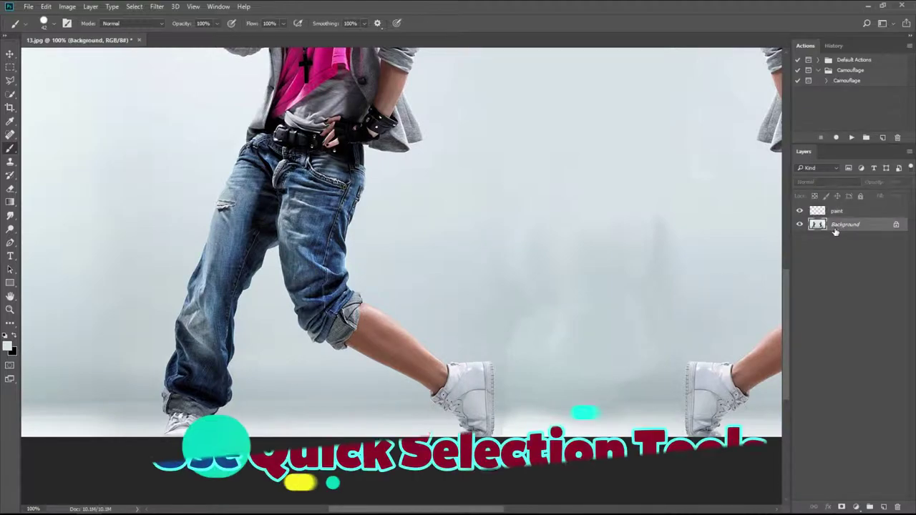
Quick-select the left dancer's jeans legs and white shoe, subtracting stray areas with Alt
click(10, 95)
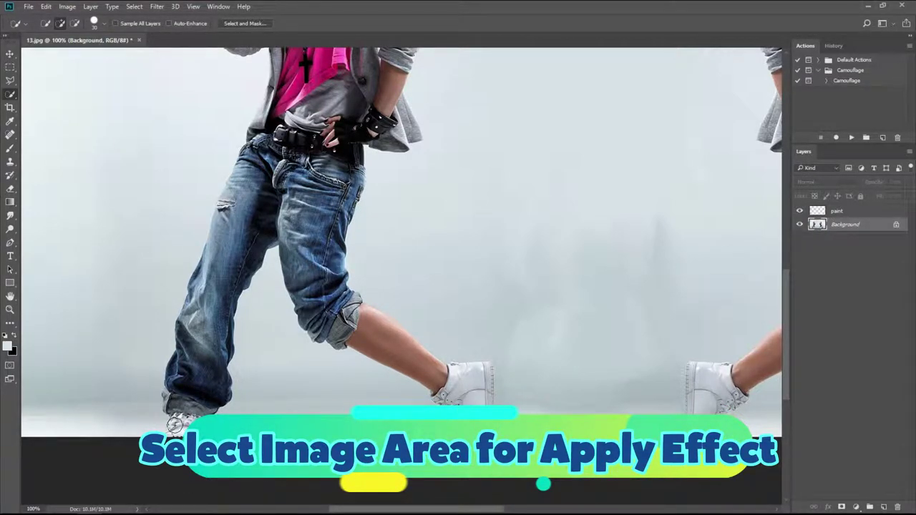
mouse_move(174, 425)
mouse_down()
mouse_move(202, 299)
mouse_move(229, 237)
mouse_up()
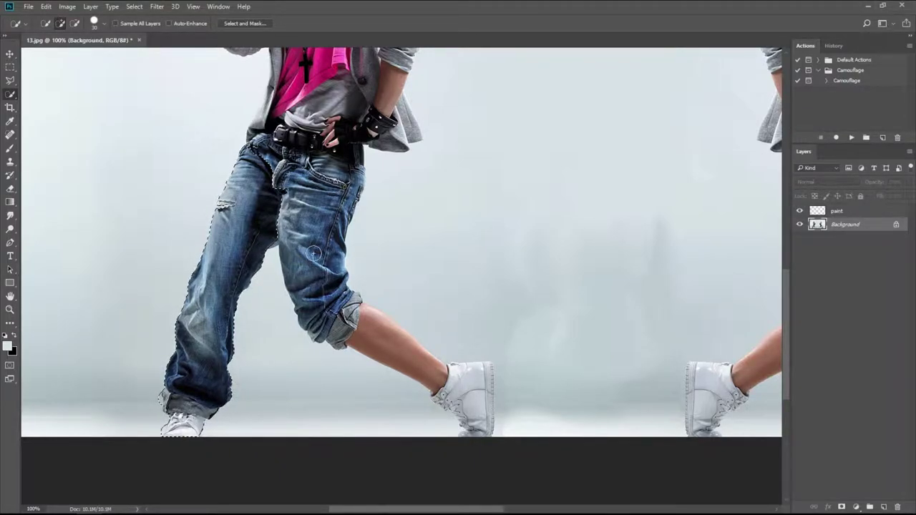
mouse_move(314, 254)
mouse_down()
mouse_move(299, 191)
mouse_move(303, 202)
mouse_move(312, 126)
mouse_move(328, 315)
mouse_move(368, 338)
mouse_move(380, 323)
mouse_move(403, 352)
mouse_up()
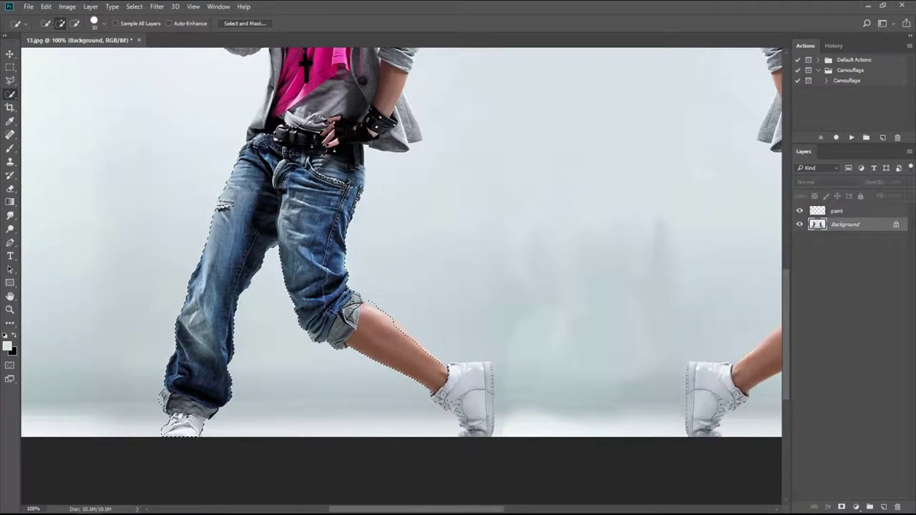
drag(449, 375, 471, 395)
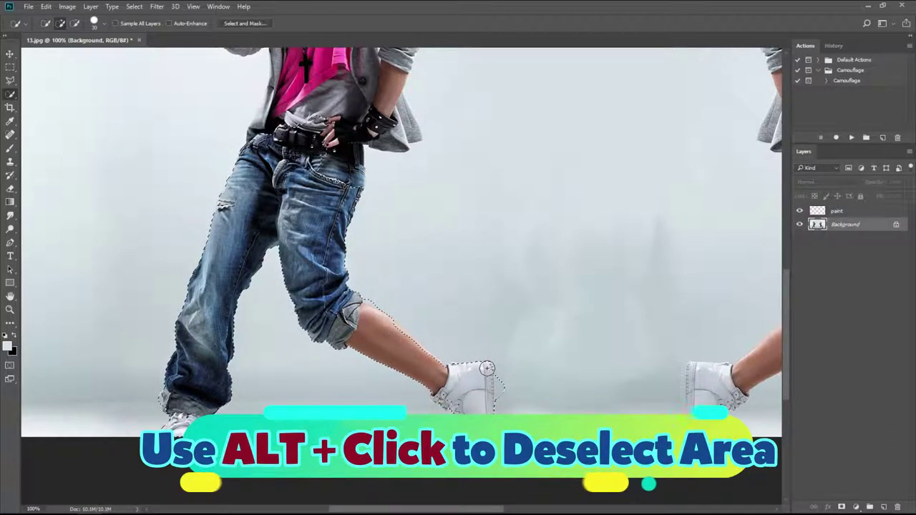
drag(489, 393, 489, 366)
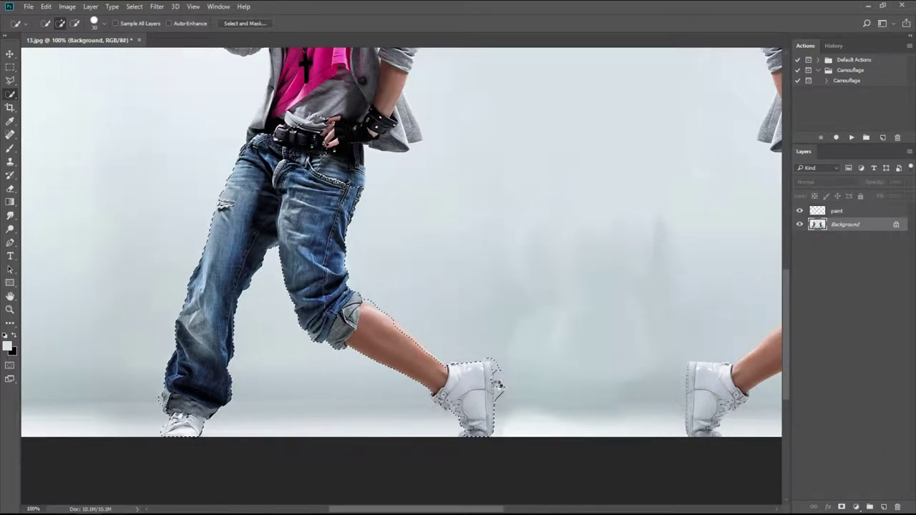
key(alt)
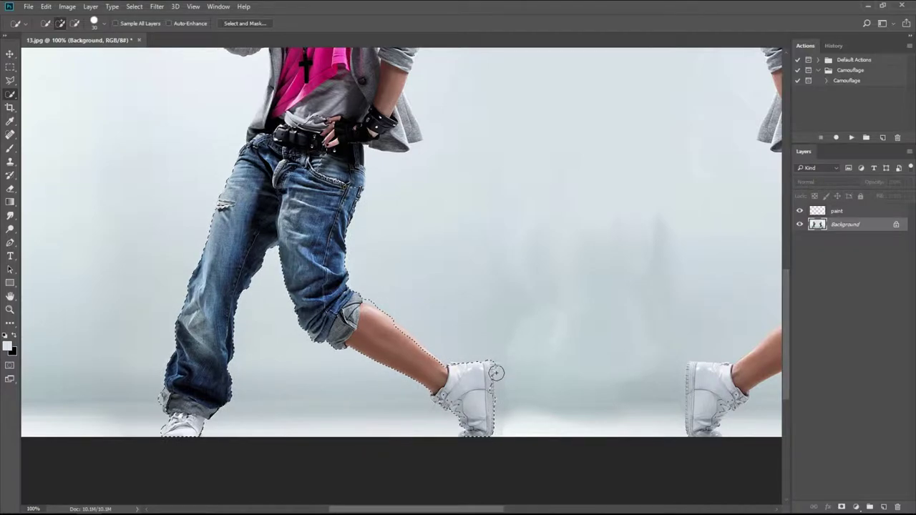
key(alt)
Extend the selection over the belt, shirt, pink top, jacket edges, shoulder and sleeve
mouse_move(405, 302)
mouse_down()
mouse_move(434, 377)
mouse_move(452, 477)
mouse_up()
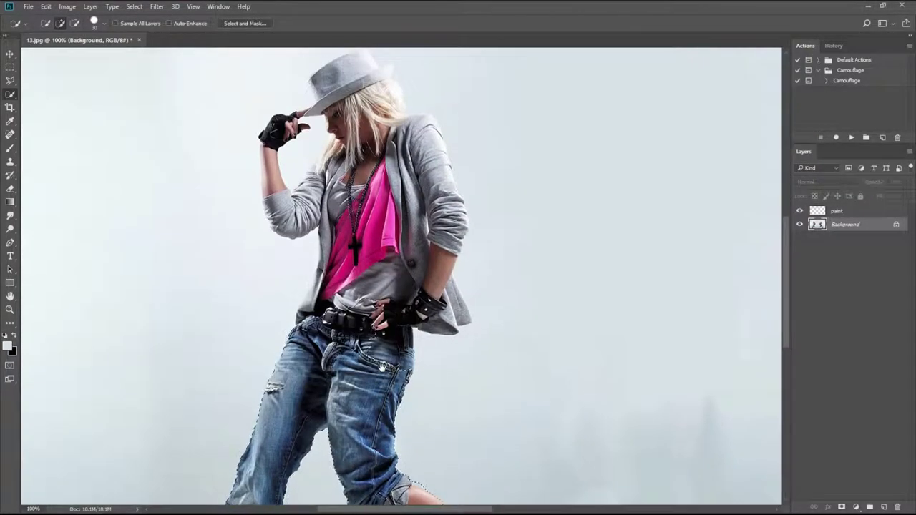
drag(379, 346, 375, 322)
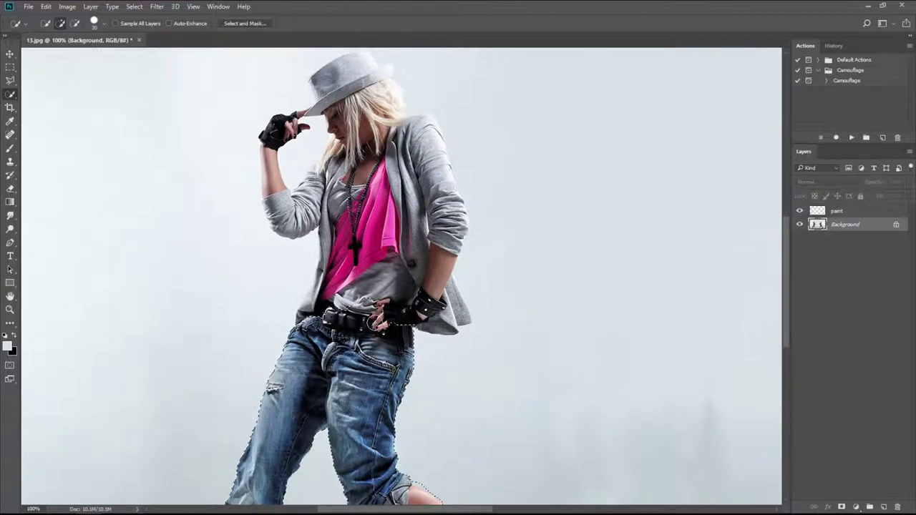
mouse_move(367, 283)
mouse_down()
mouse_move(363, 152)
mouse_move(350, 156)
mouse_up()
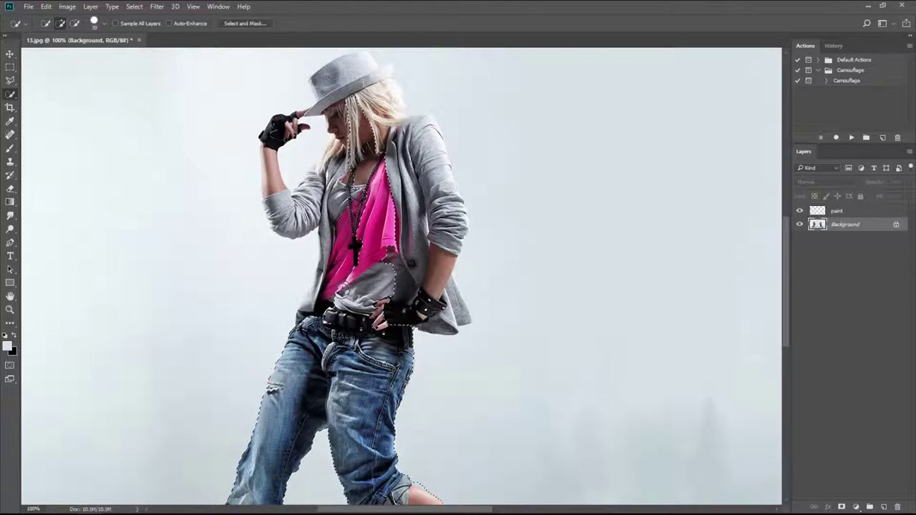
drag(334, 311, 335, 210)
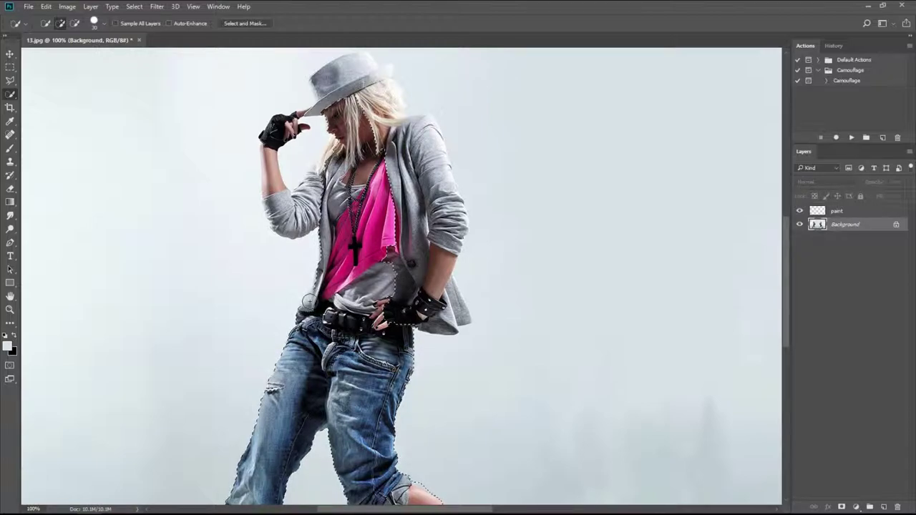
mouse_move(390, 294)
mouse_down()
mouse_move(405, 276)
mouse_move(412, 154)
mouse_up()
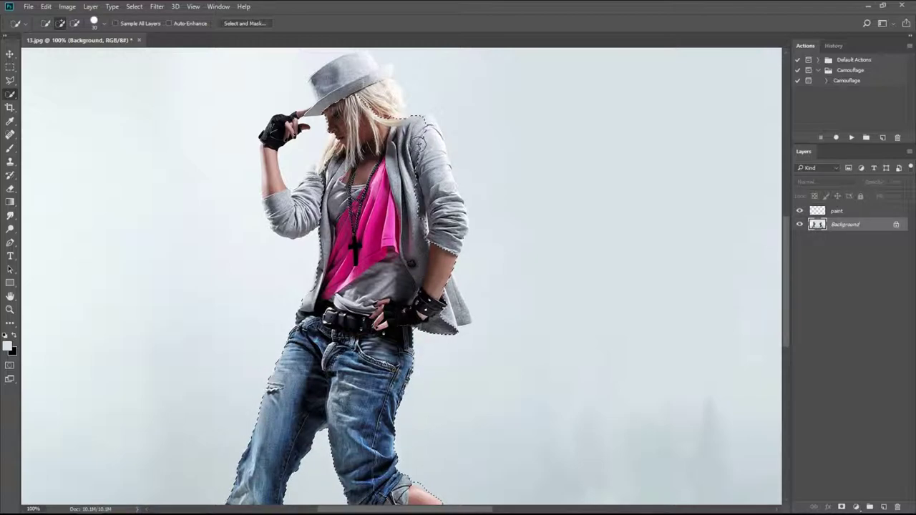
mouse_move(414, 147)
mouse_down()
mouse_move(421, 136)
mouse_move(445, 235)
mouse_up()
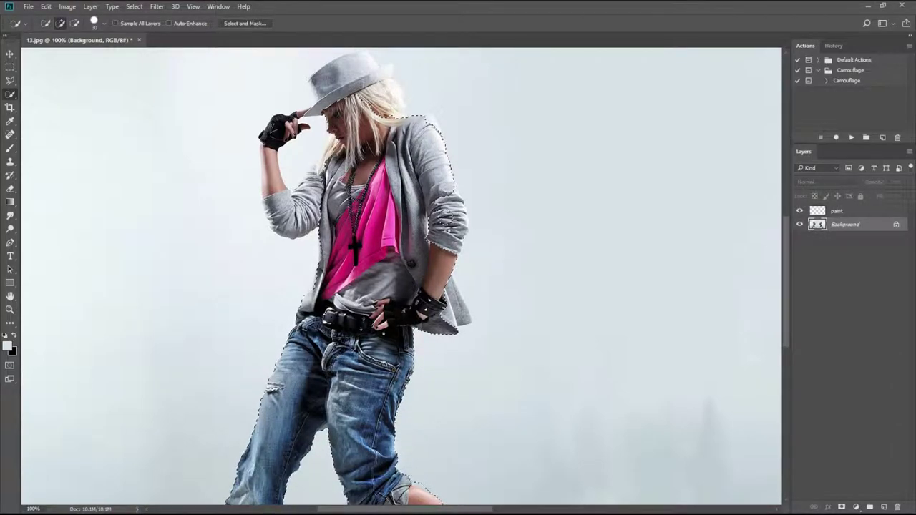
drag(445, 236, 456, 308)
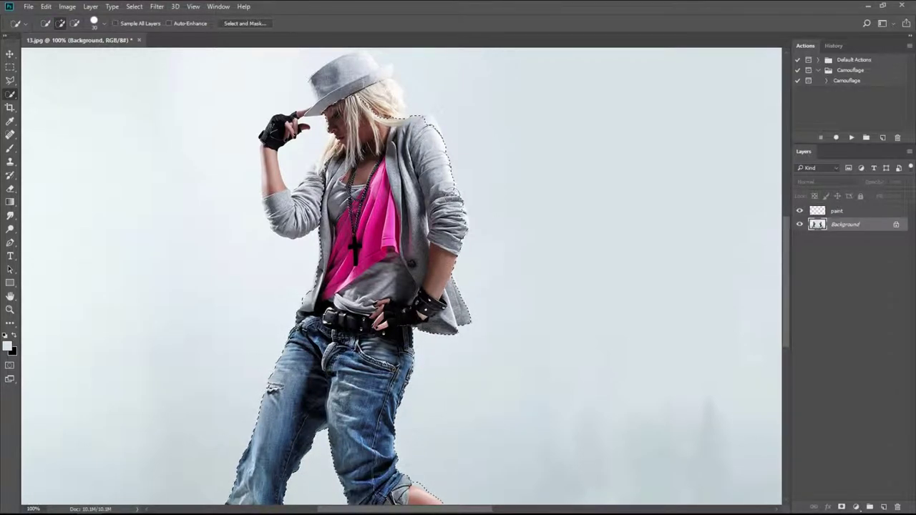
Add the hat and hair, then subtract stray areas along the raised arm
mouse_move(368, 110)
mouse_down()
mouse_move(408, 210)
mouse_move(403, 165)
mouse_move(418, 172)
mouse_up()
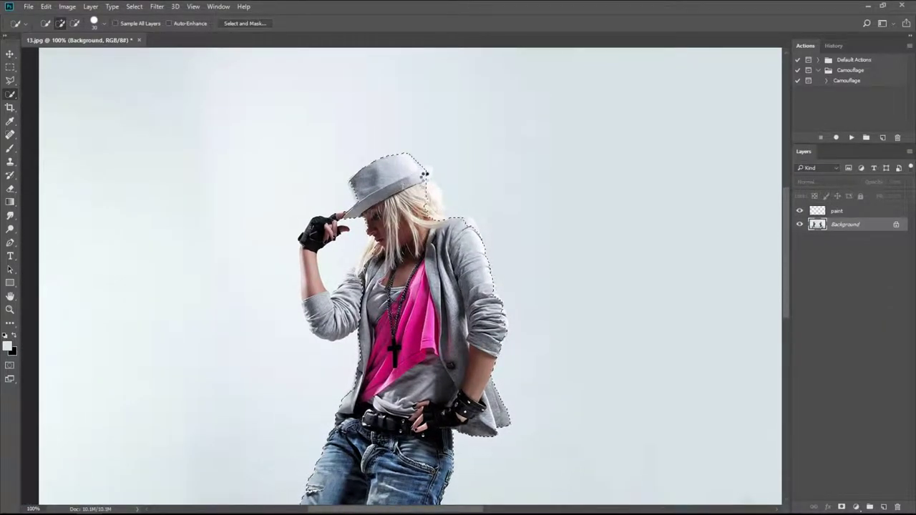
drag(427, 172, 435, 203)
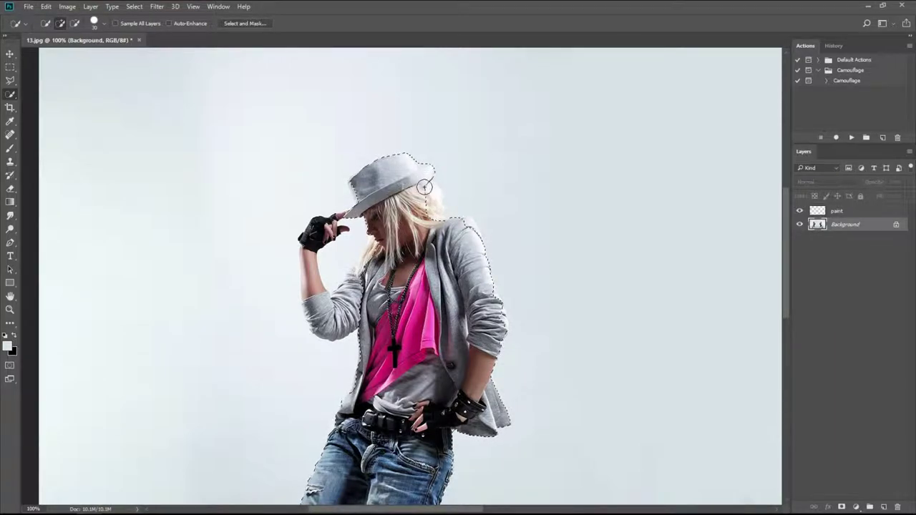
key(alt)
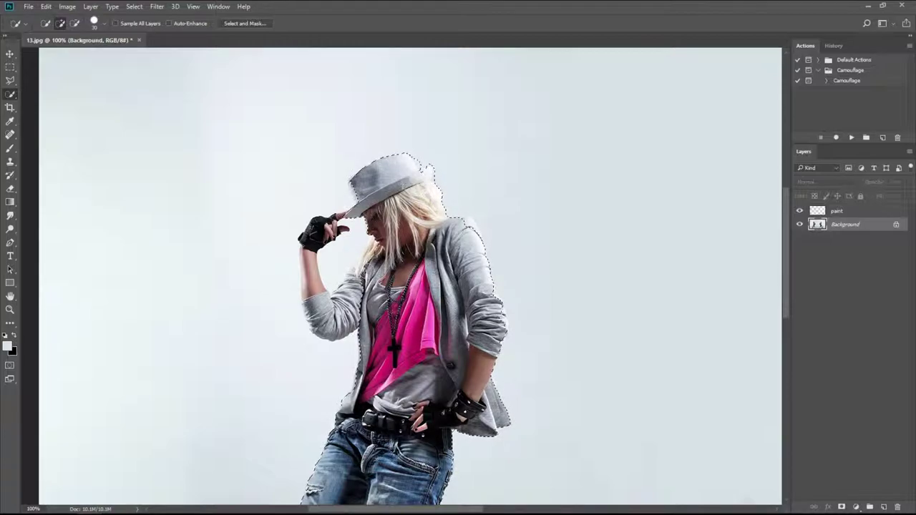
mouse_move(357, 286)
mouse_down()
mouse_move(313, 296)
mouse_move(303, 261)
mouse_up()
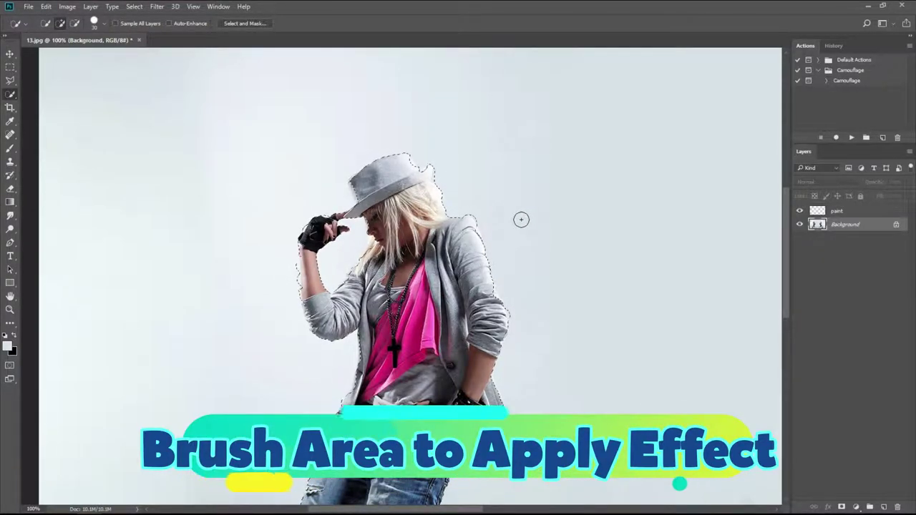
At 50% zoom, paint light grey with a large hard brush over the selected dancer on 'paint'
key(ctrl+minus)
key(ctrl+minus)
click(825, 214)
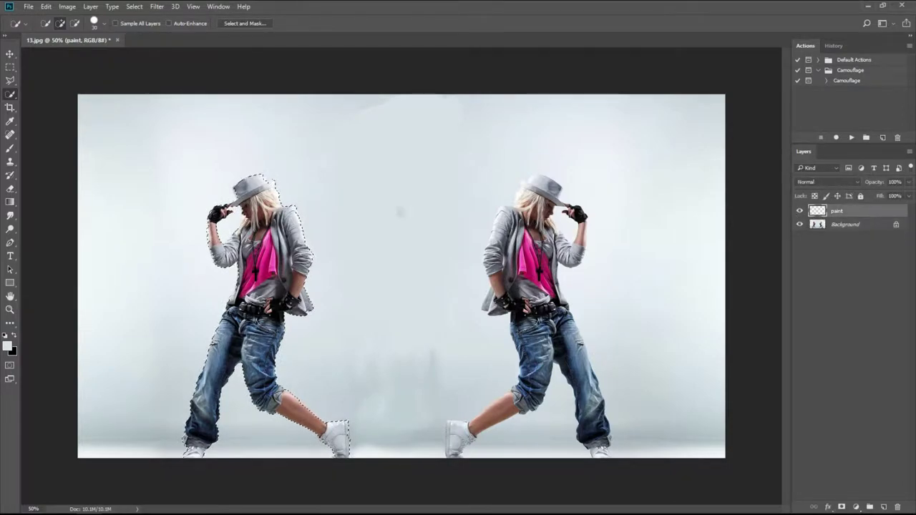
key(b)
right_click(315, 237)
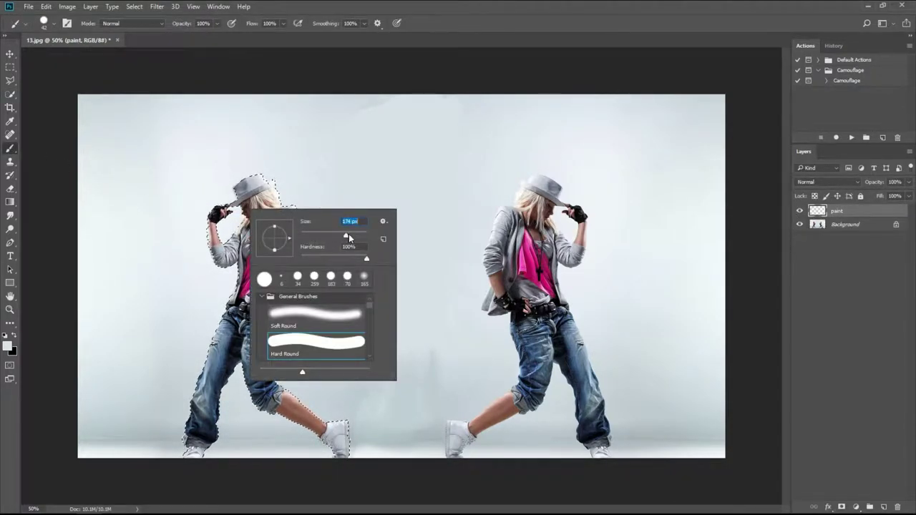
key(Return)
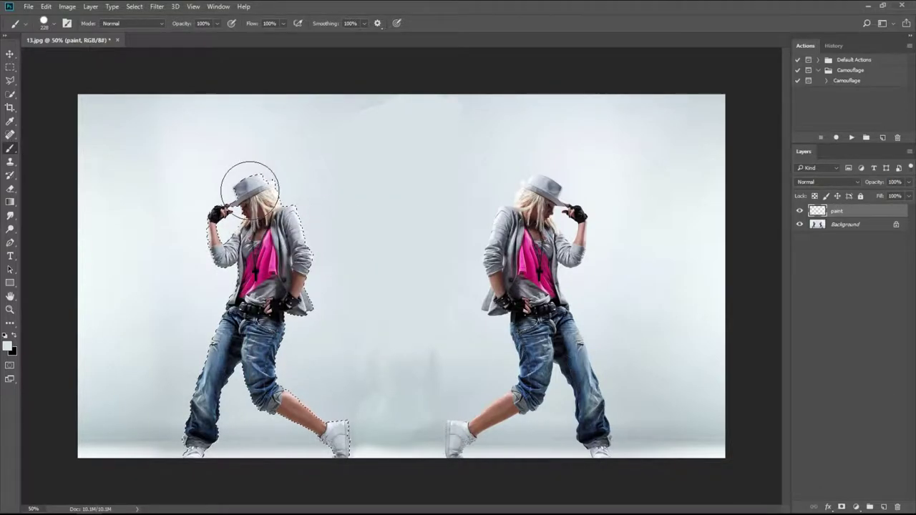
mouse_move(246, 179)
mouse_down()
mouse_move(268, 211)
mouse_move(224, 385)
mouse_move(215, 379)
mouse_up()
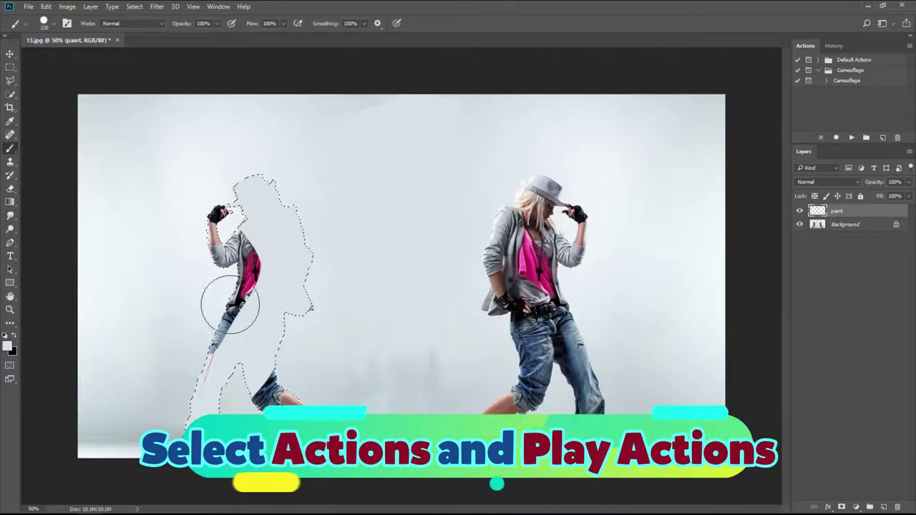
mouse_move(229, 303)
mouse_down()
mouse_move(255, 205)
mouse_move(305, 320)
mouse_move(266, 386)
mouse_up()
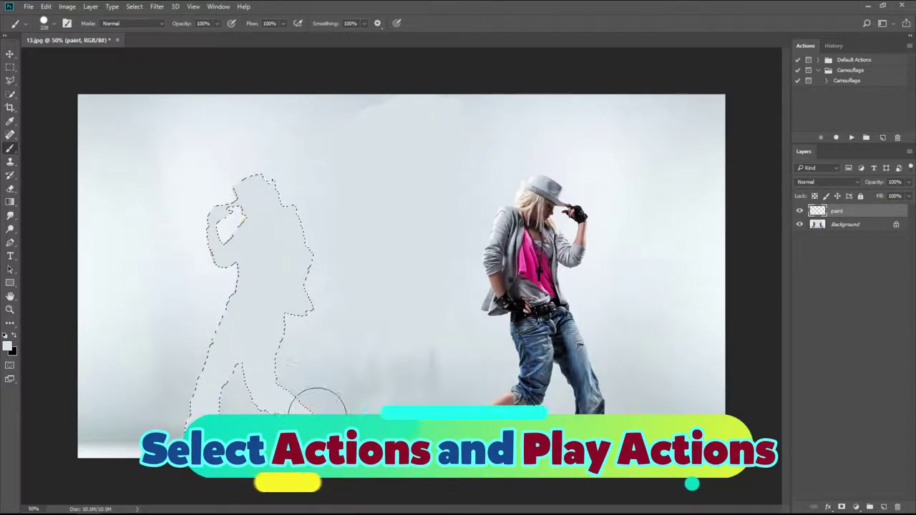
Deselect the dancer, then select and play the Camouflage action
click(11, 68)
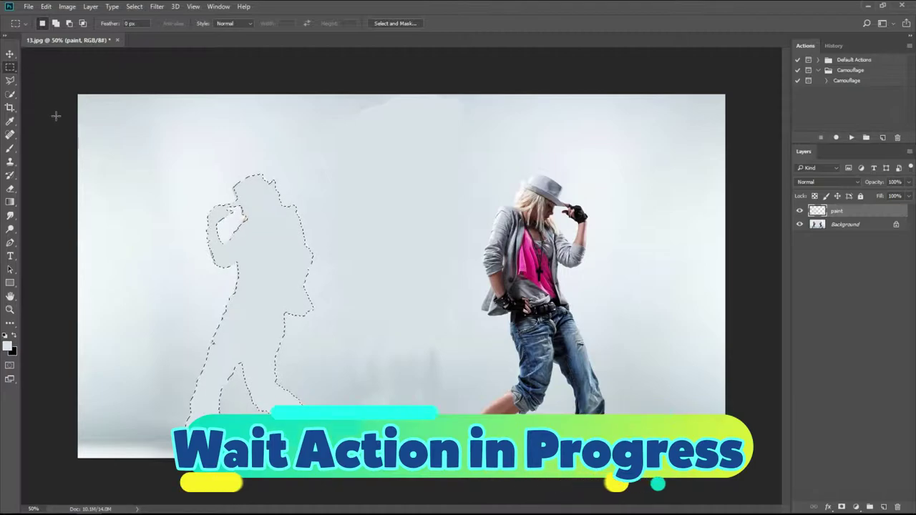
click(55, 116)
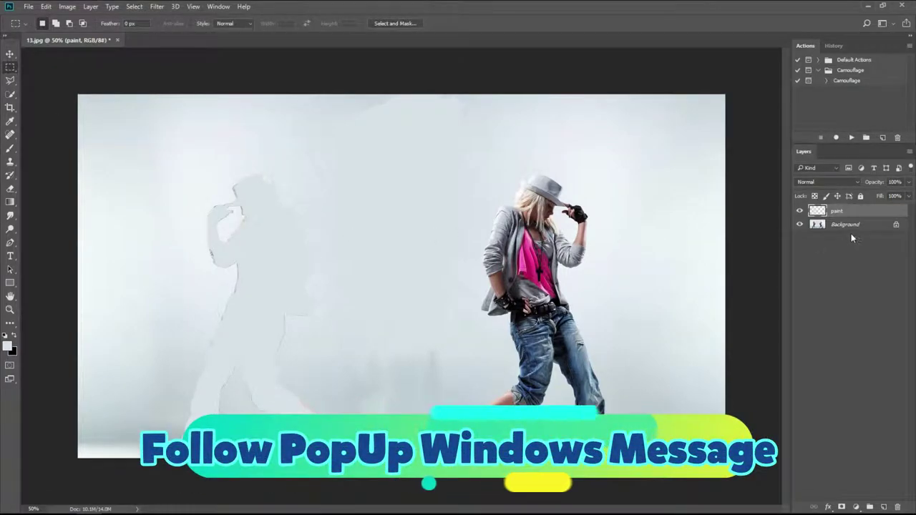
click(849, 80)
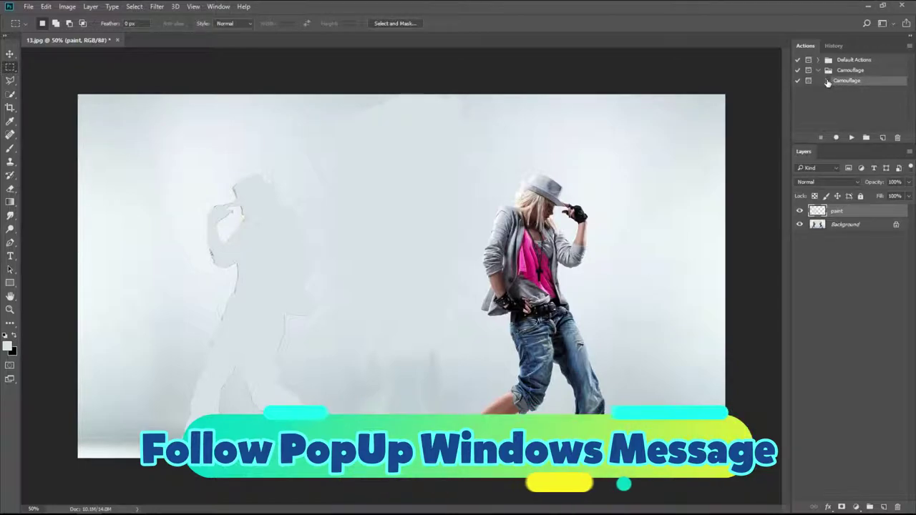
click(858, 103)
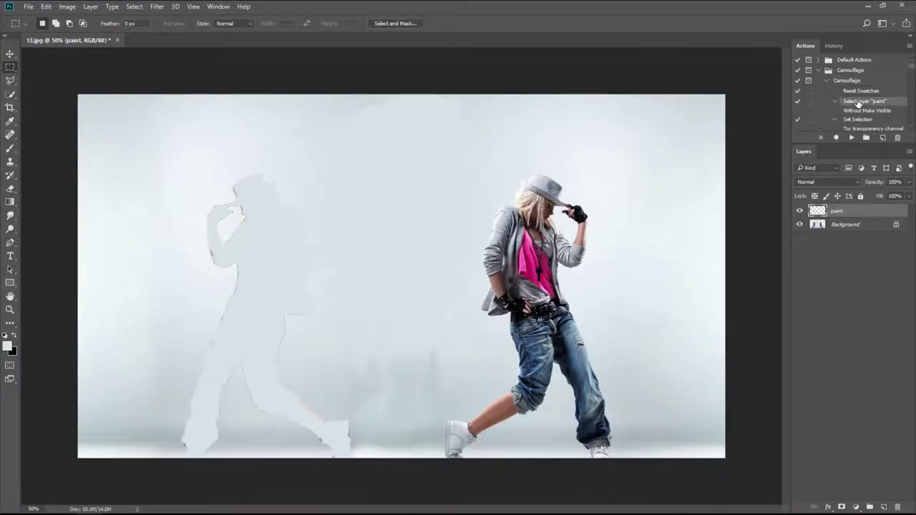
click(855, 82)
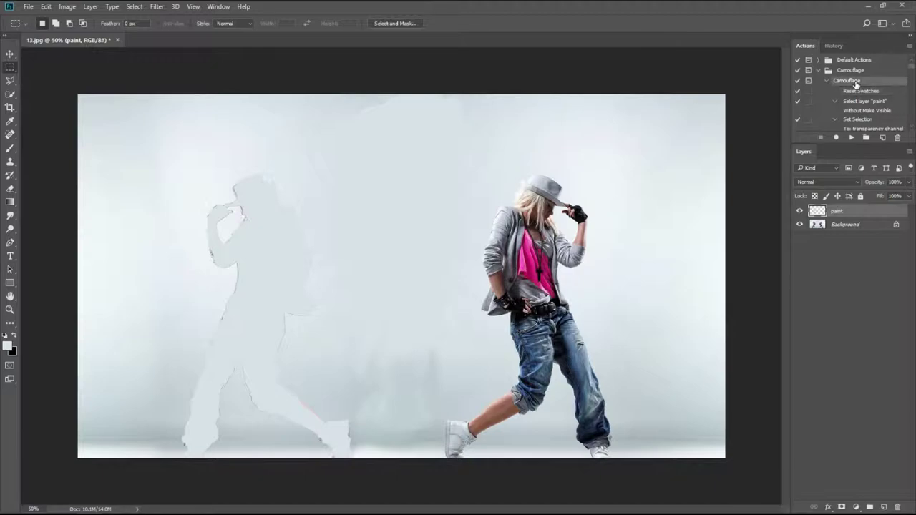
click(852, 138)
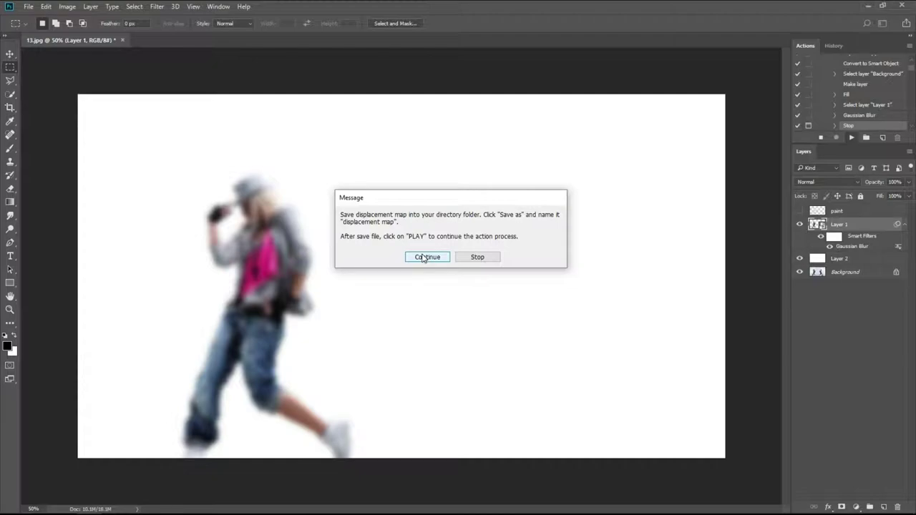
Save the displacement map as diceplacement map.jpg at JPEG quality 12, resuming the action
click(423, 258)
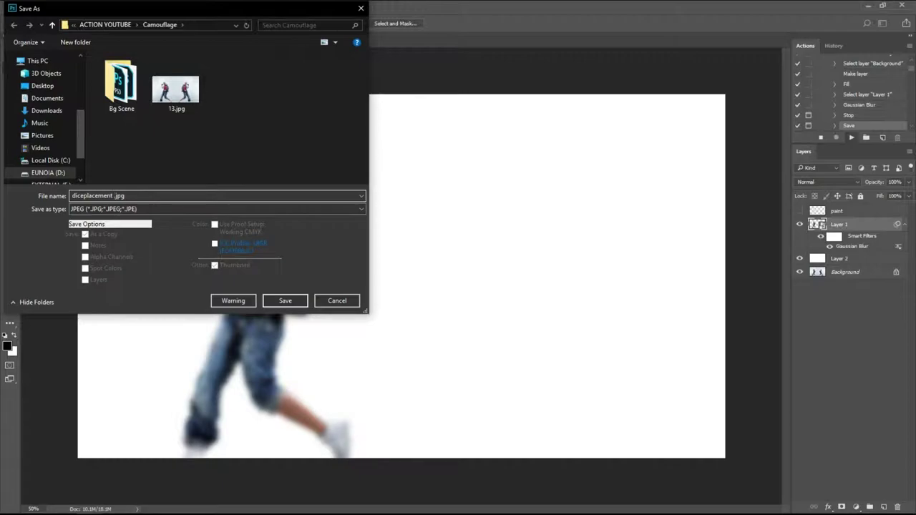
text(pp)
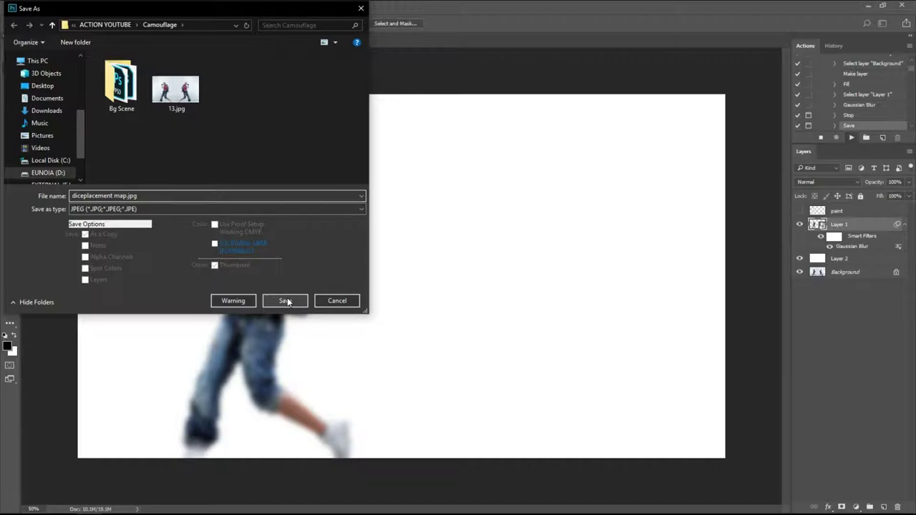
click(286, 300)
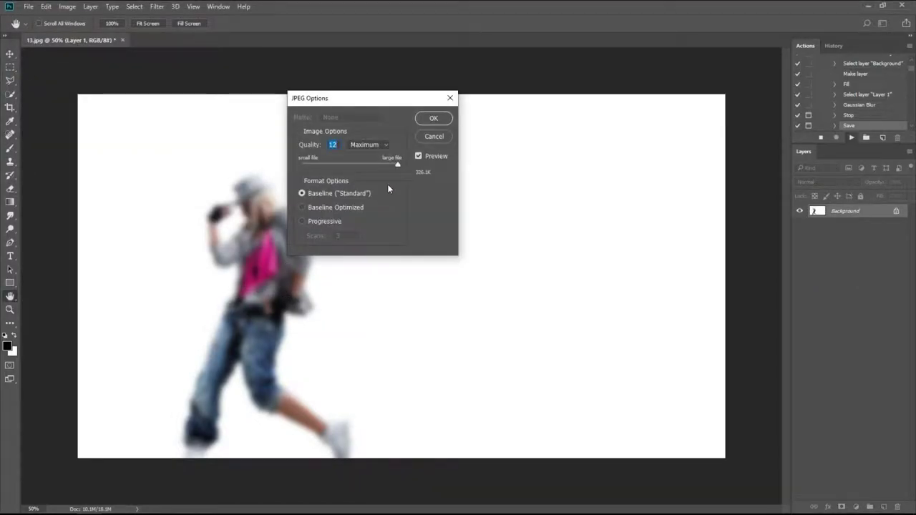
click(432, 119)
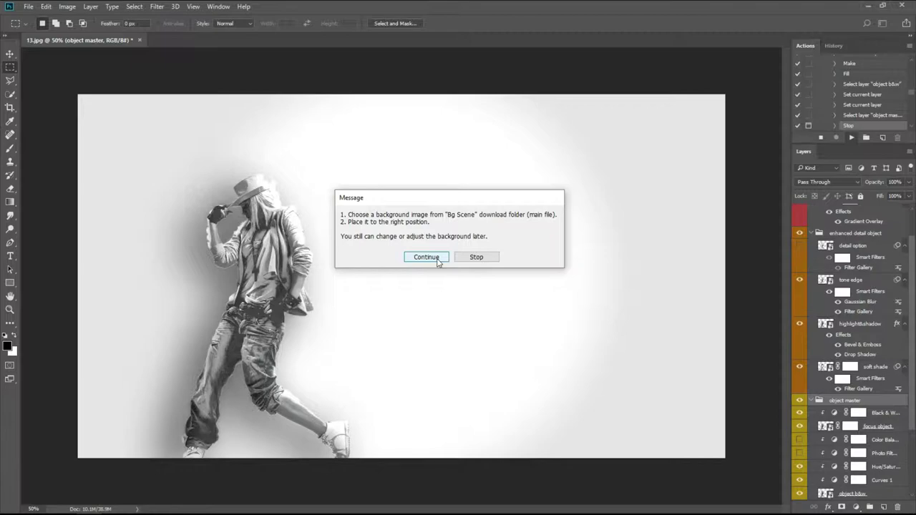
Place the shop PSD from Bg Scene and scale it proportionally to fill the canvas
click(436, 258)
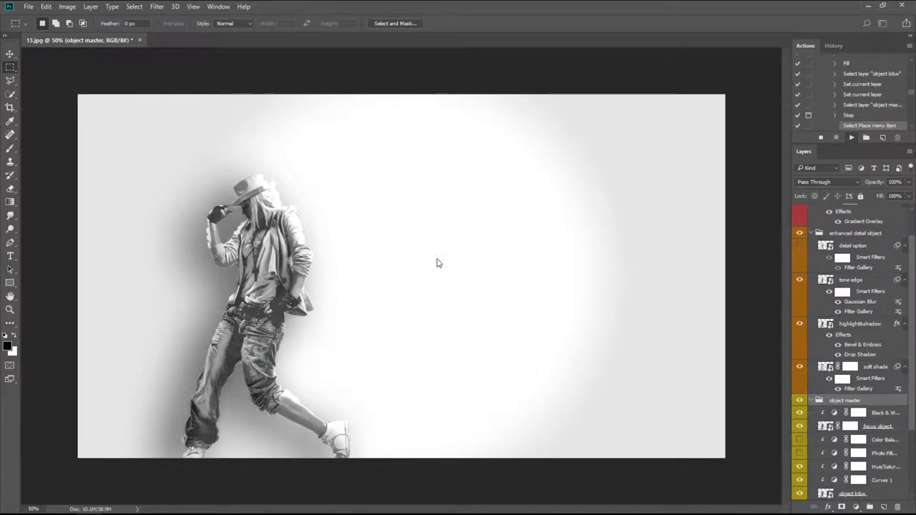
double_click(122, 88)
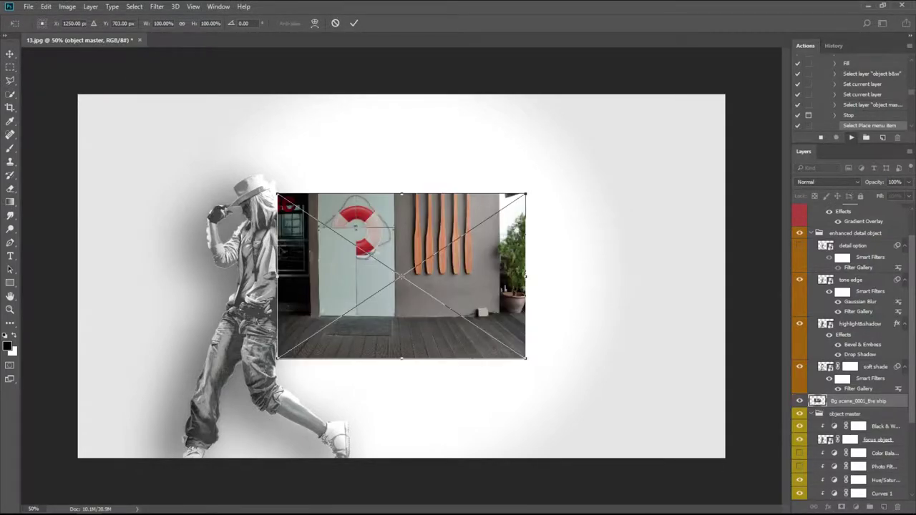
drag(278, 275, 80, 259)
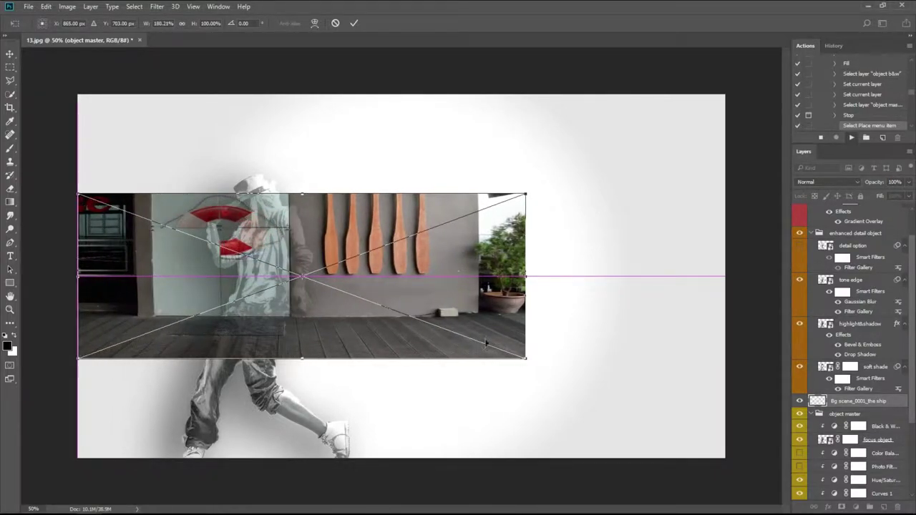
drag(528, 275, 726, 277)
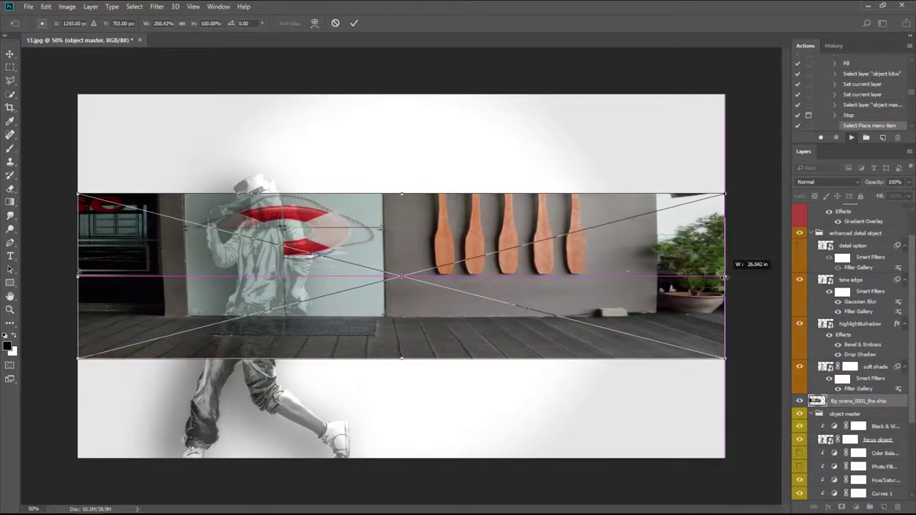
click(182, 24)
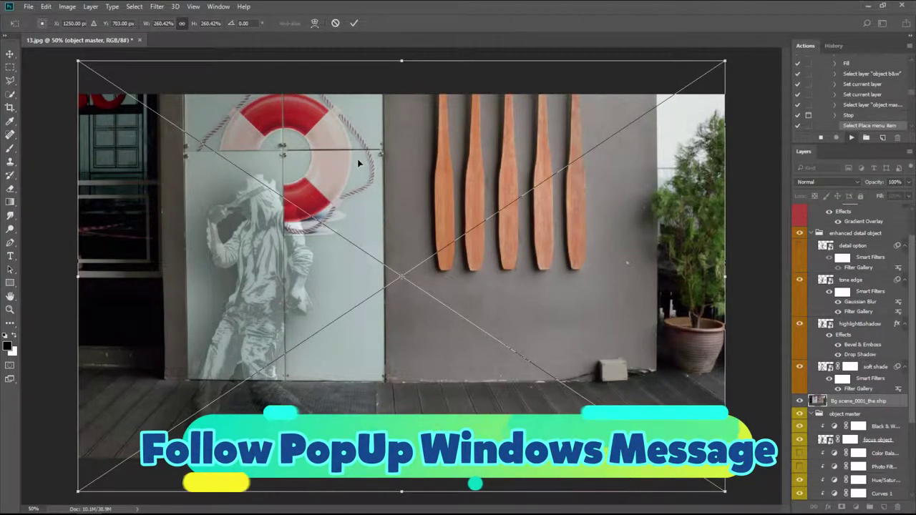
click(354, 24)
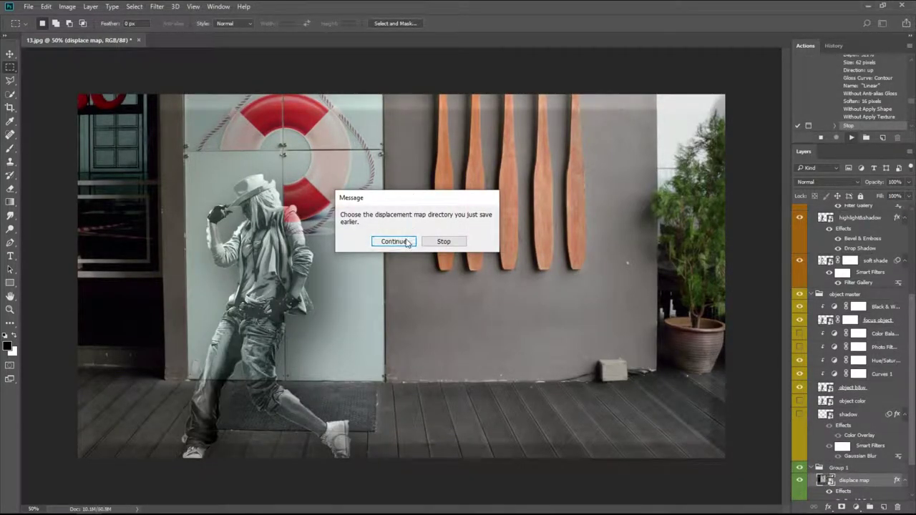
Confirm the displacement settings and load diceplacement map.psd from the Camouflage folder
click(405, 243)
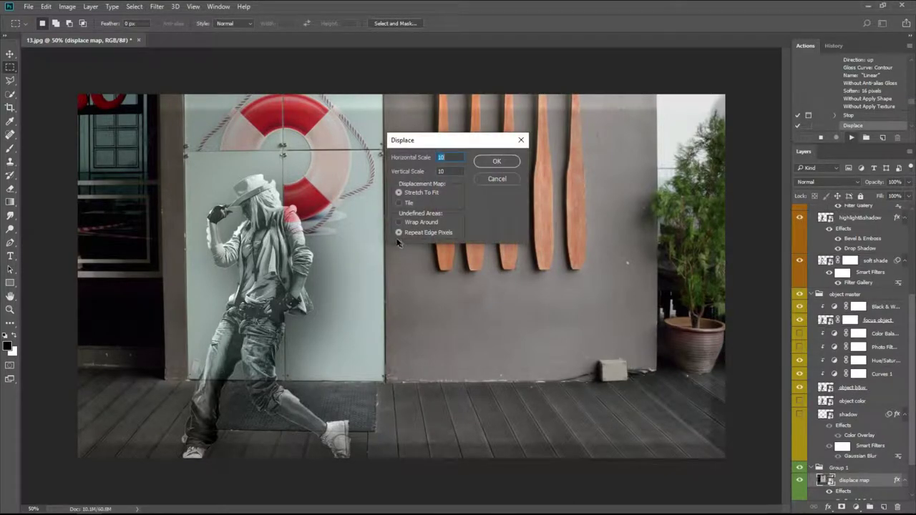
click(493, 162)
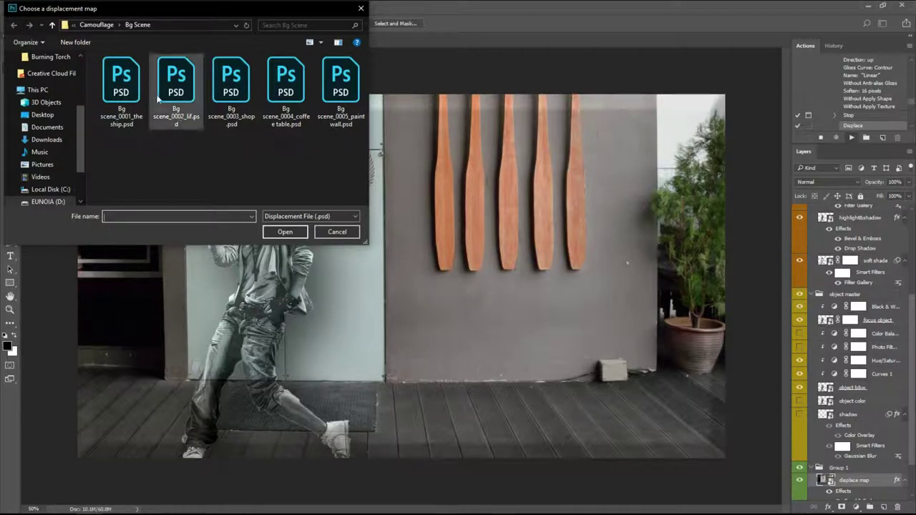
click(52, 25)
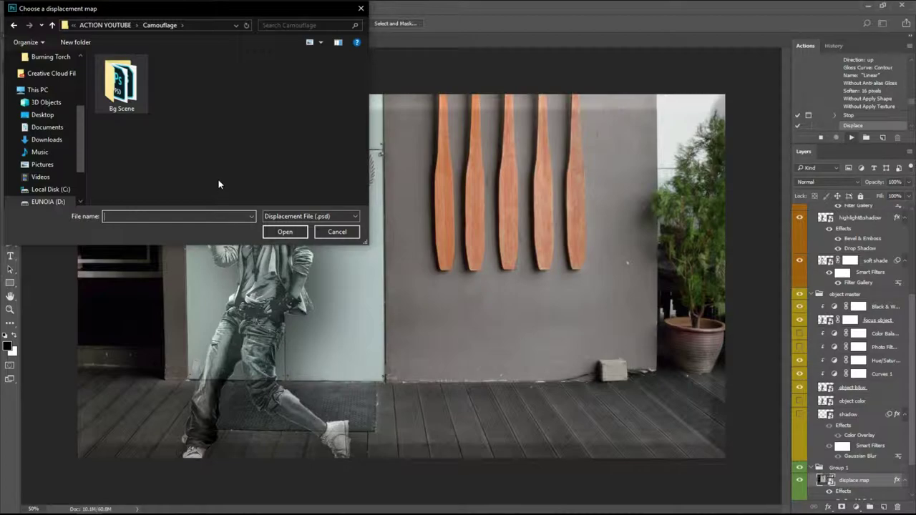
text(p)
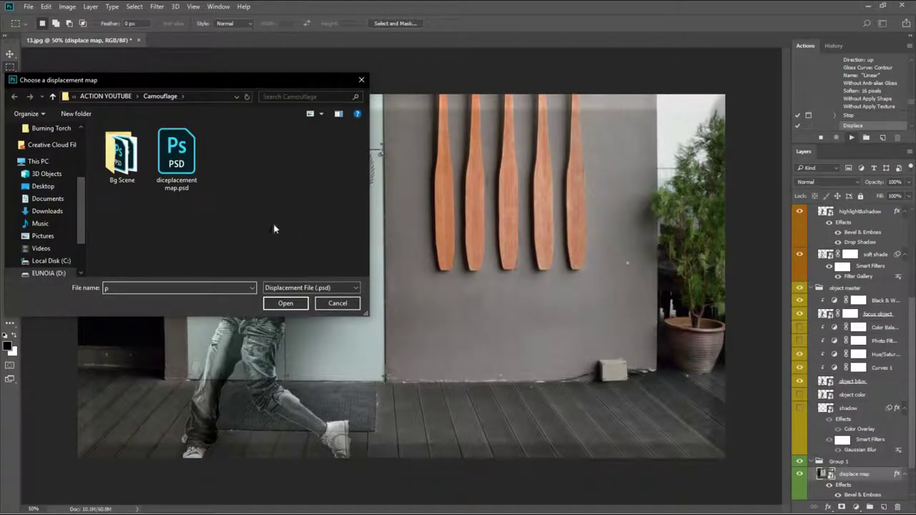
key(BackSpace)
click(173, 172)
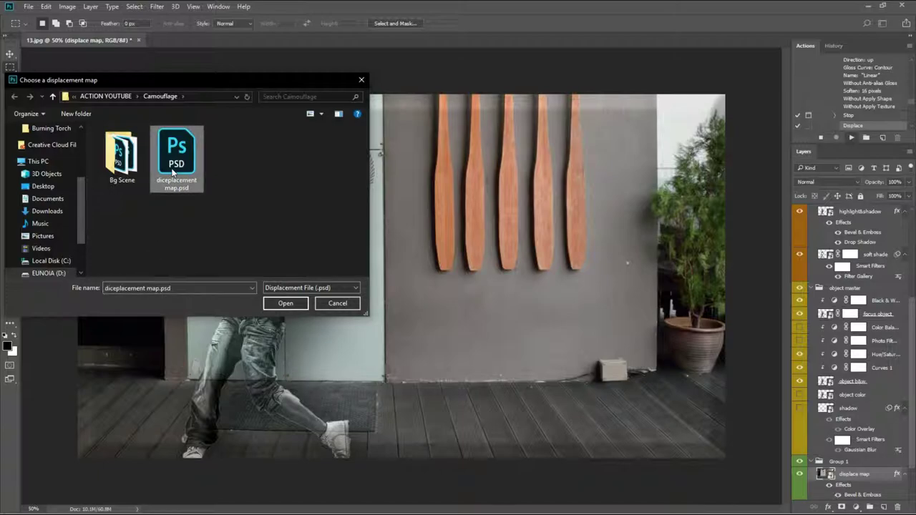
click(285, 304)
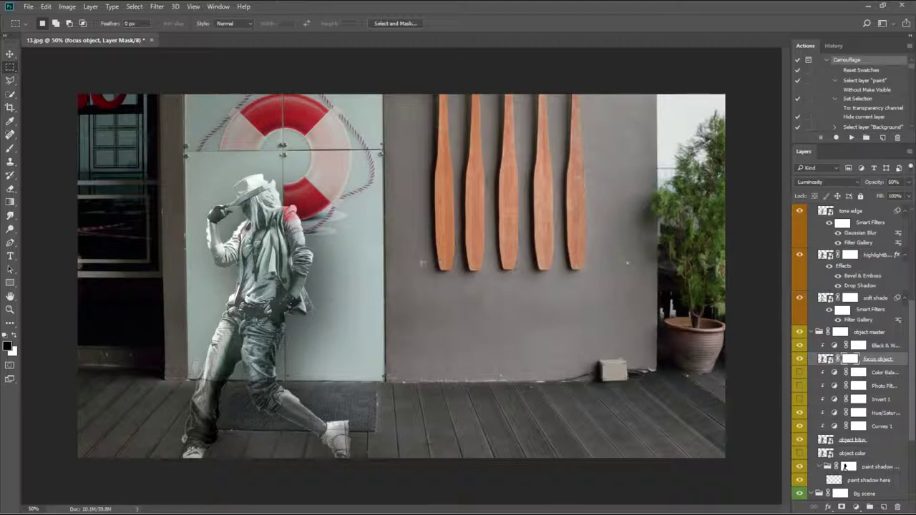
Switch to the Move tool once the Camouflage action completes
click(10, 55)
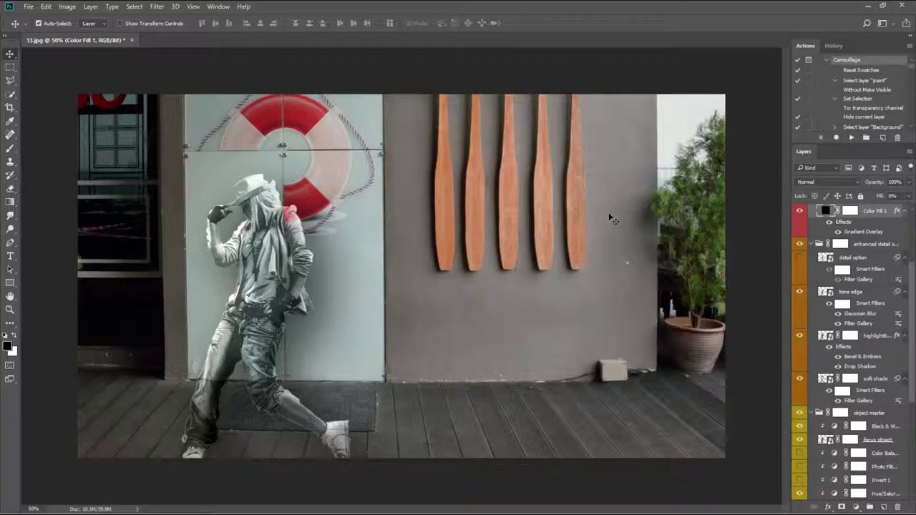
Toggle the enhanced detail and highlight&shadow layers, widening the Layers panel to read names
click(800, 245)
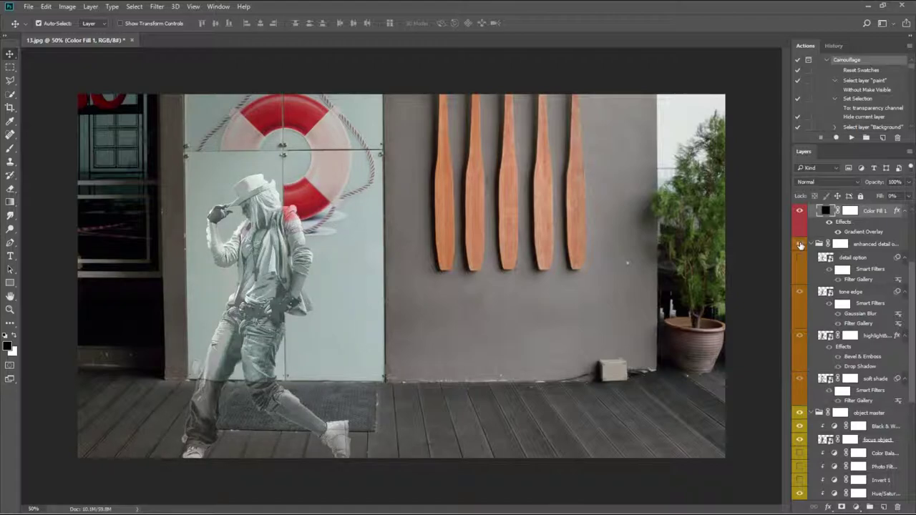
scroll(811, 252, down, 1)
scroll(809, 252, down, 1)
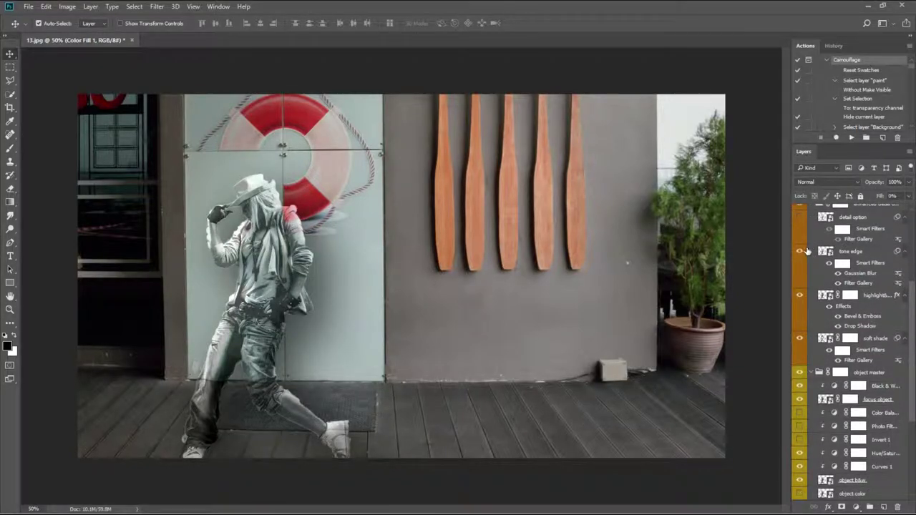
scroll(808, 252, down, 1)
scroll(807, 252, down, 1)
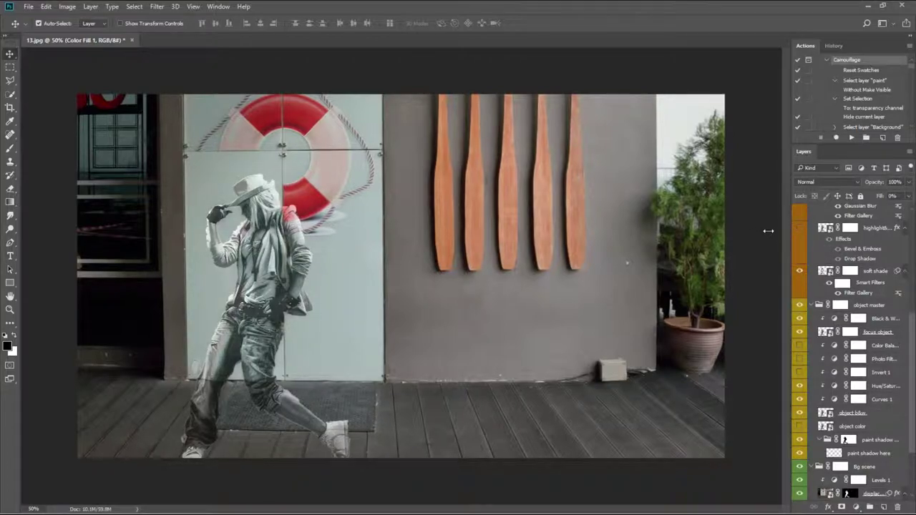
drag(789, 230, 759, 232)
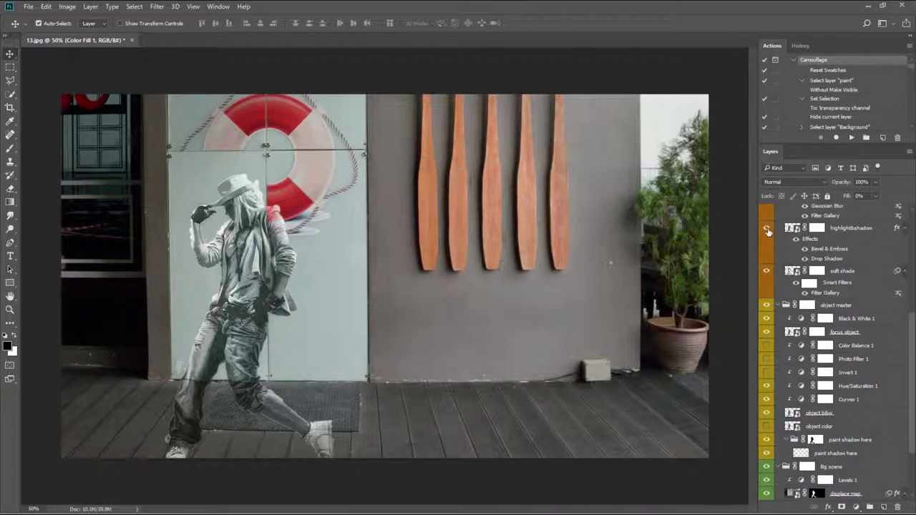
click(767, 229)
Toggle focus object, object b&w and Bg scene visibility, then select the displace map layer
scroll(777, 240, down, 1)
scroll(779, 246, down, 1)
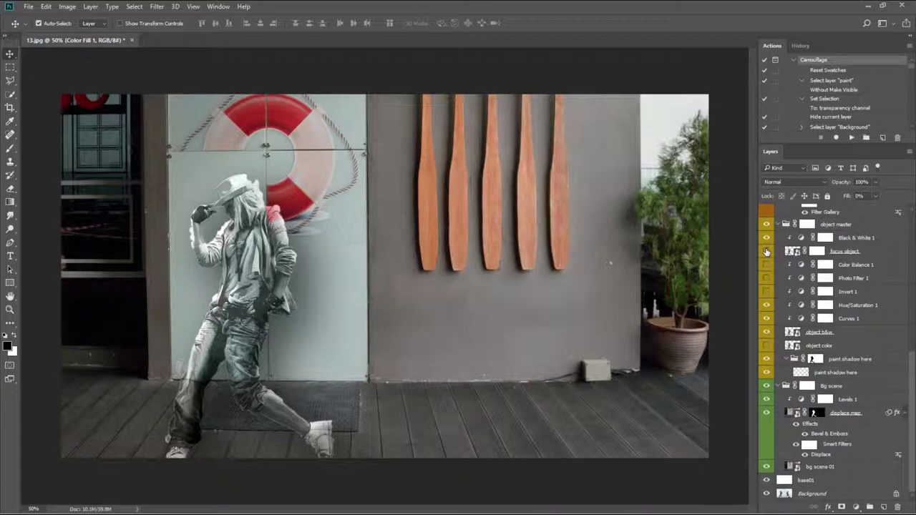
click(767, 251)
click(766, 252)
click(766, 332)
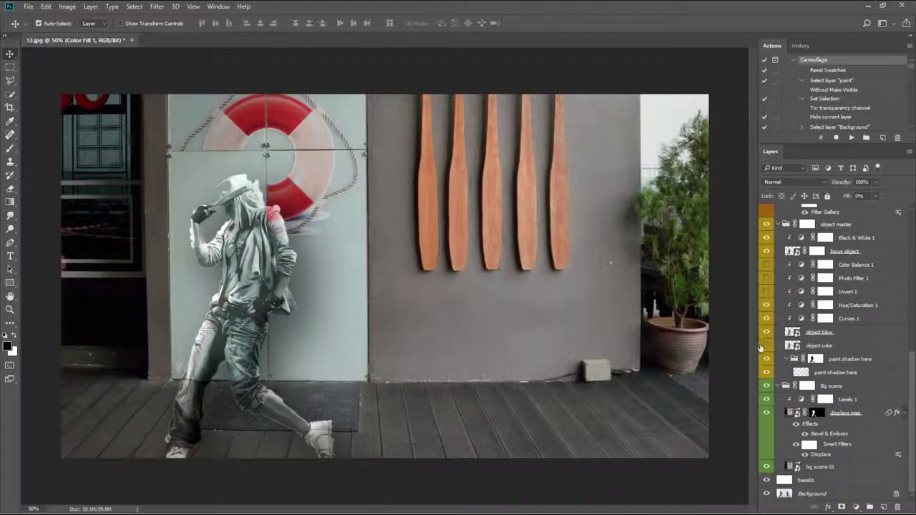
click(766, 386)
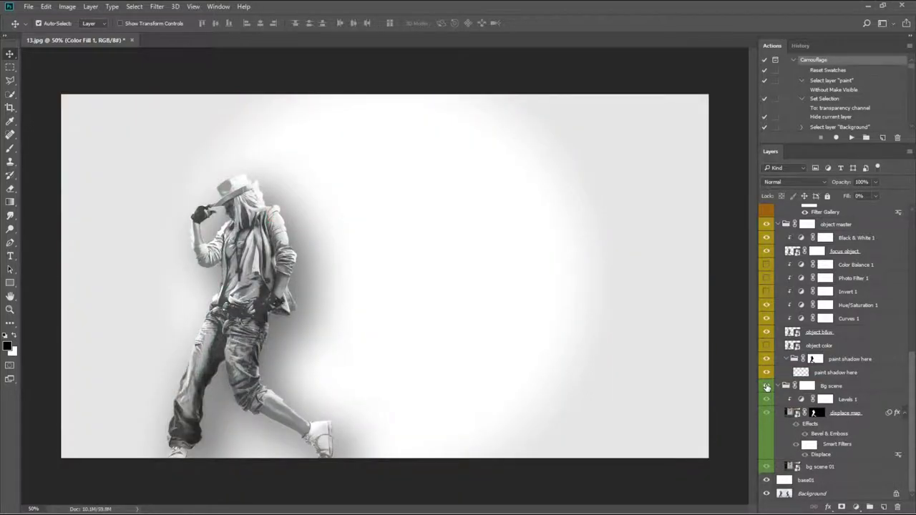
click(766, 386)
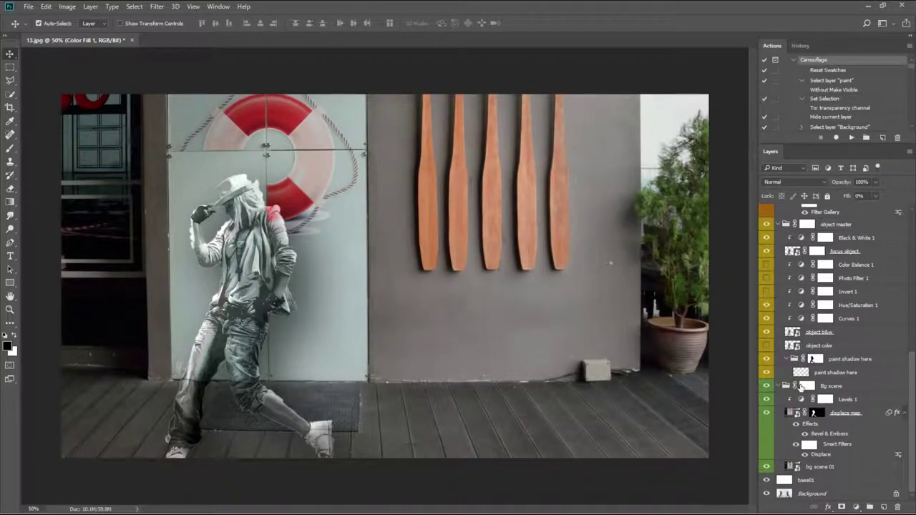
click(822, 387)
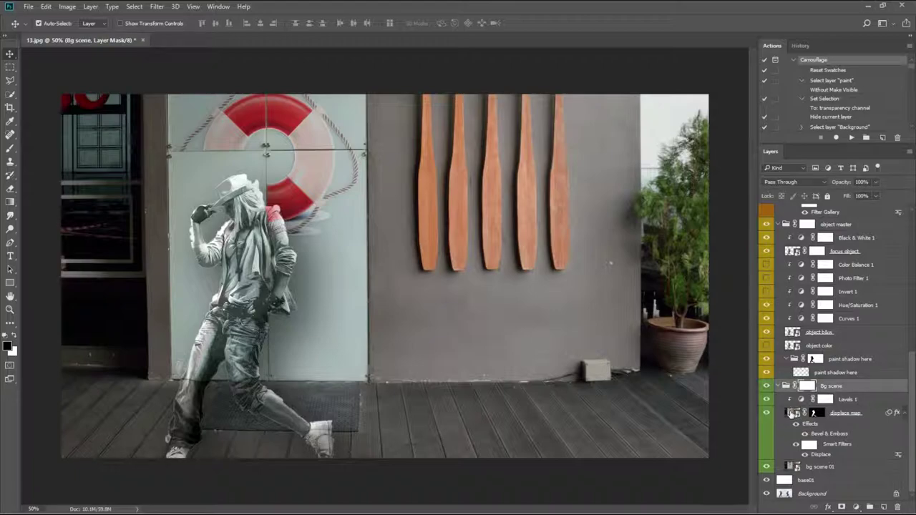
click(791, 413)
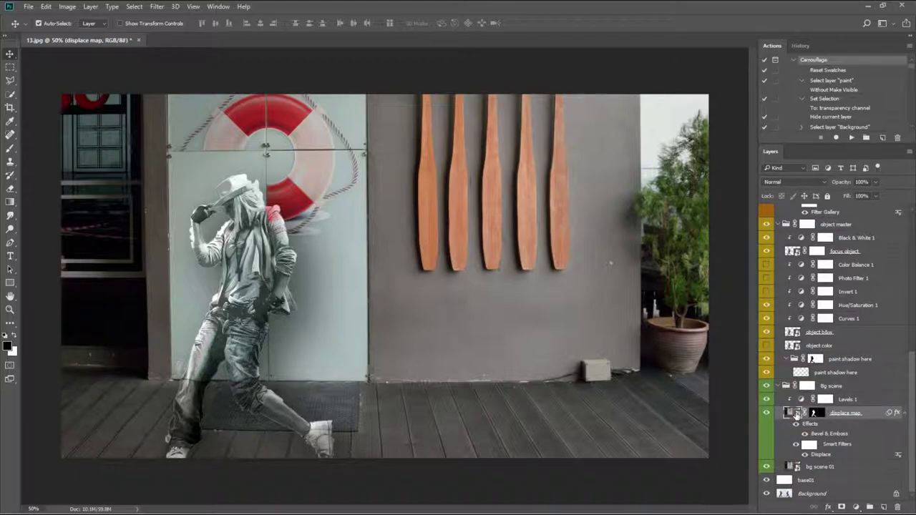
Open the displace map smart object's contents and show its History panel
double_click(797, 413)
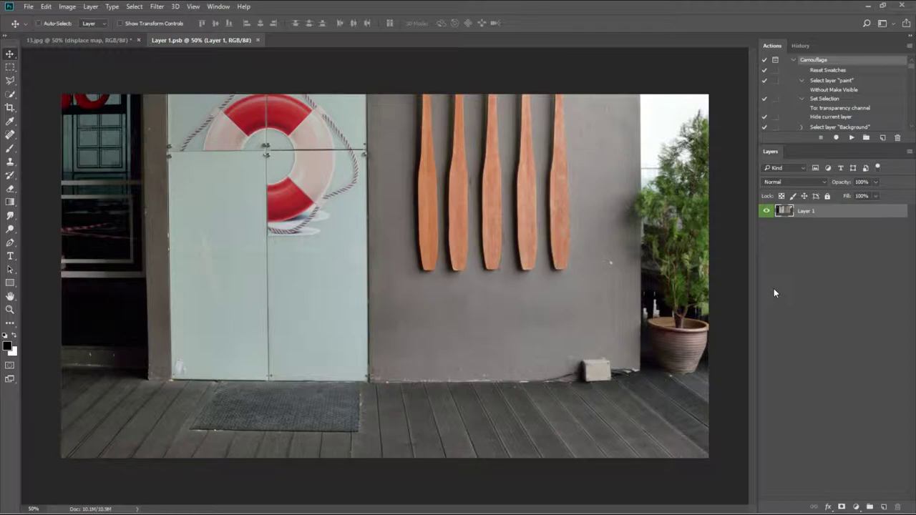
key(ctrl)
key(ctrl)
click(799, 45)
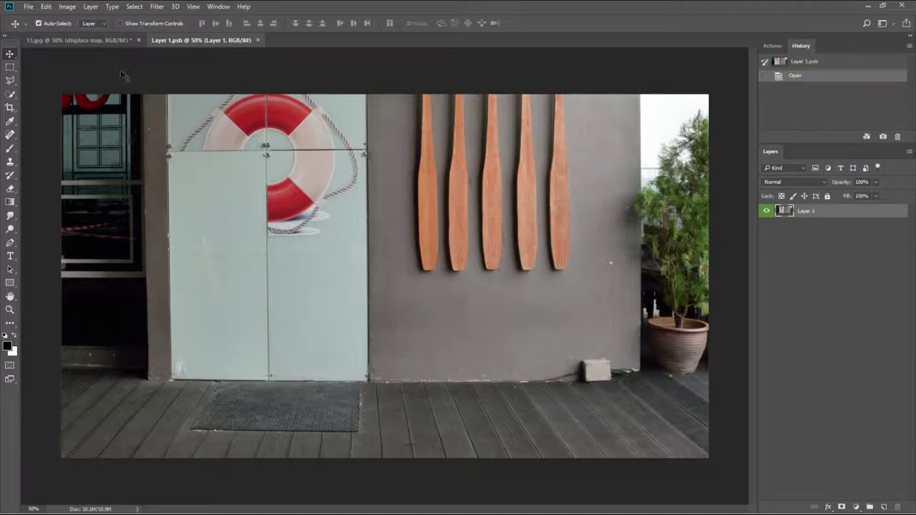
click(107, 41)
click(179, 41)
Open Bg scene_0002_lift.psd from the Bg Scene folder
click(867, 5)
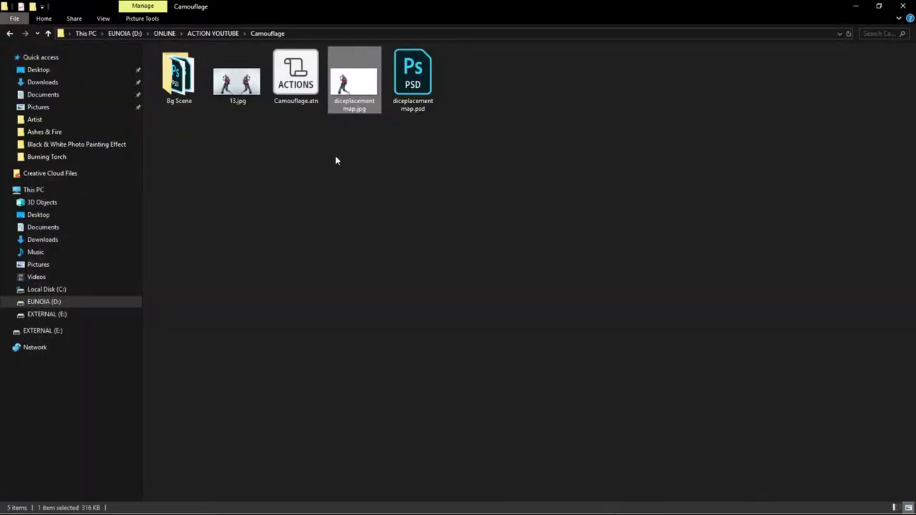
click(177, 85)
double_click(177, 85)
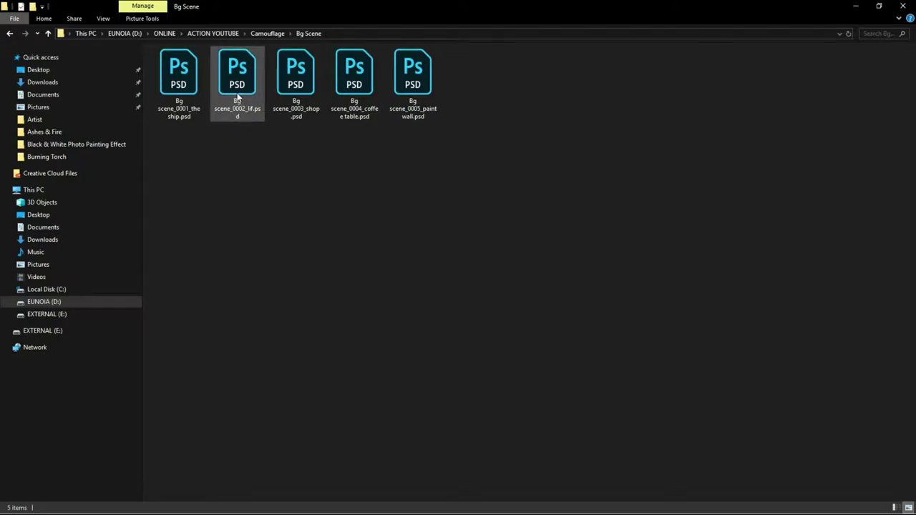
double_click(236, 113)
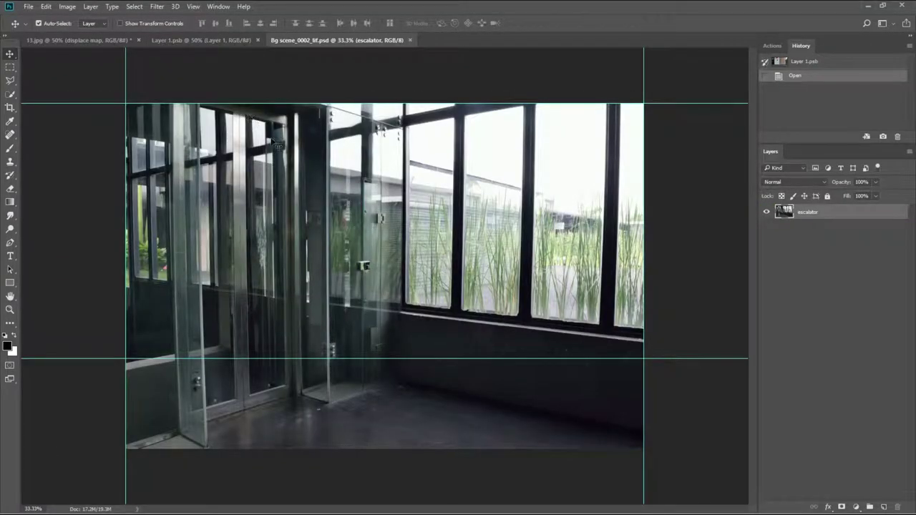
Drag the lift scene into Layer 1.psb over the old background and save it
mouse_move(323, 193)
mouse_down()
mouse_move(296, 177)
mouse_move(287, 183)
mouse_move(351, 239)
mouse_up()
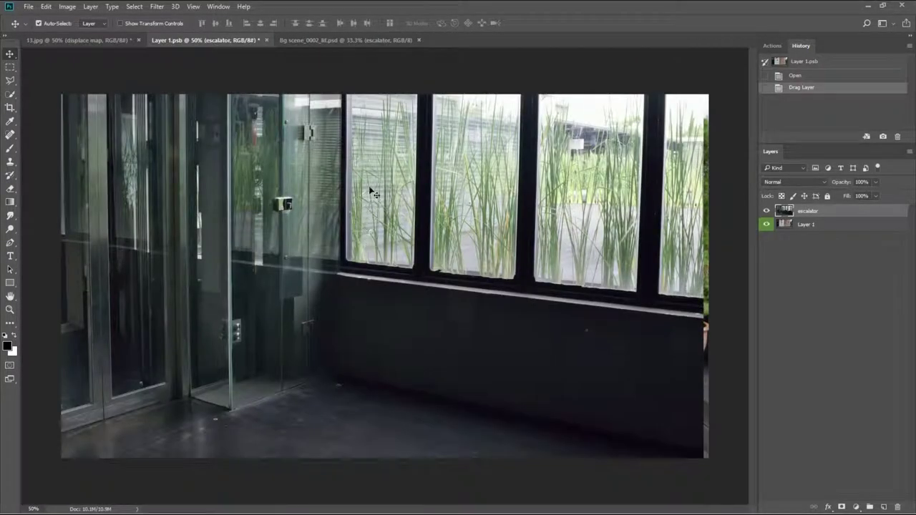
drag(375, 188, 381, 239)
key(ctrl)
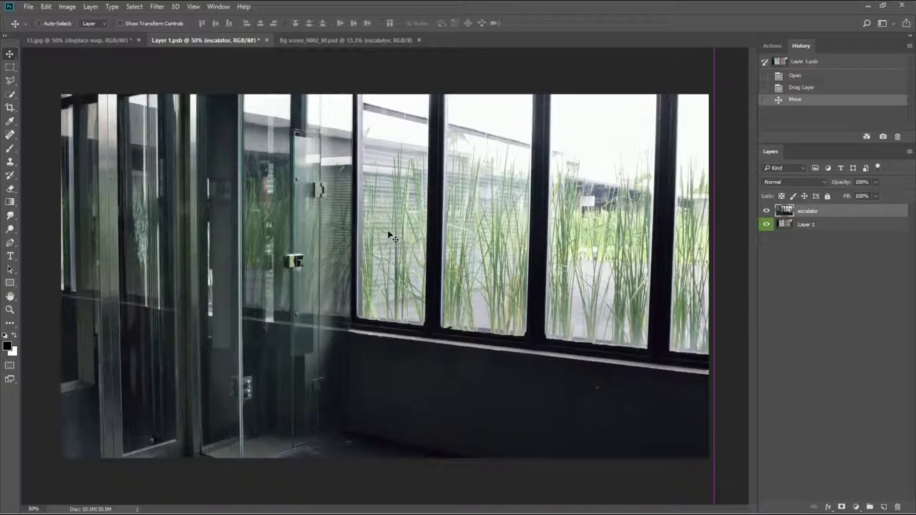
key(ctrl+s)
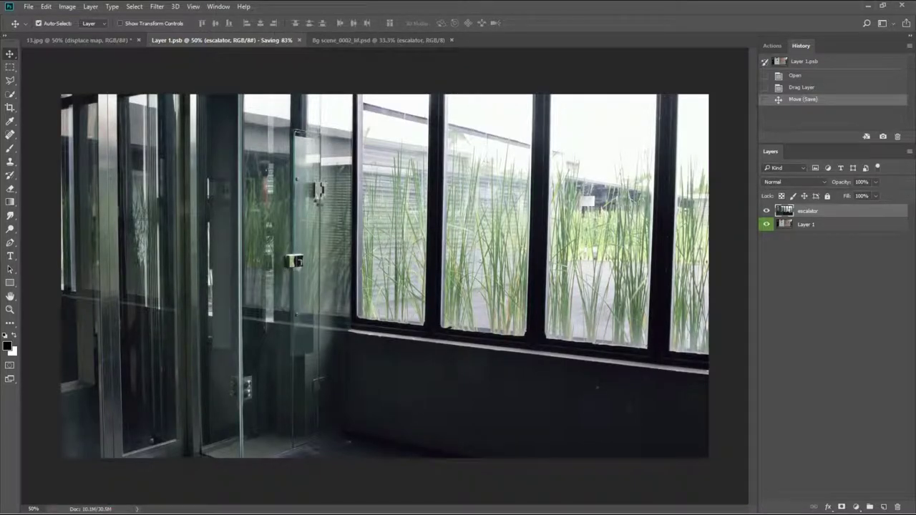
click(103, 40)
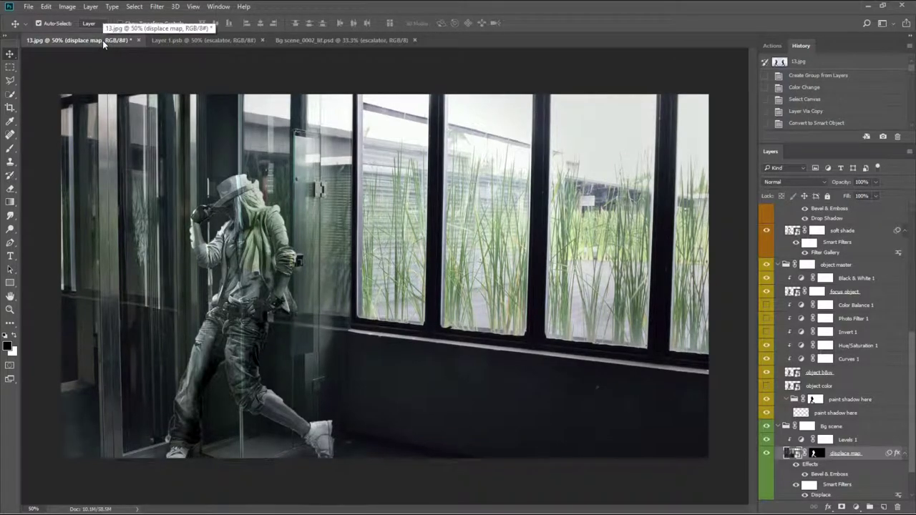
click(192, 41)
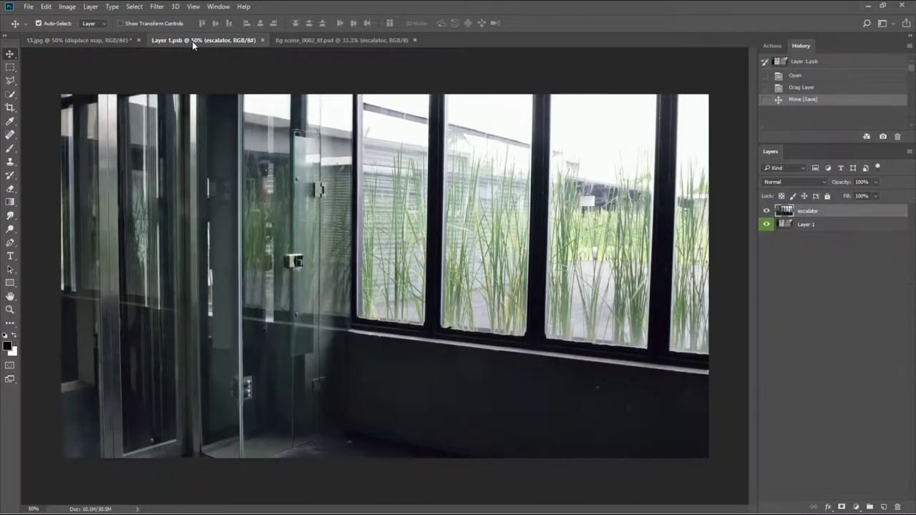
Close the used background source files and open Bg scene_0003_shop.psd
click(343, 40)
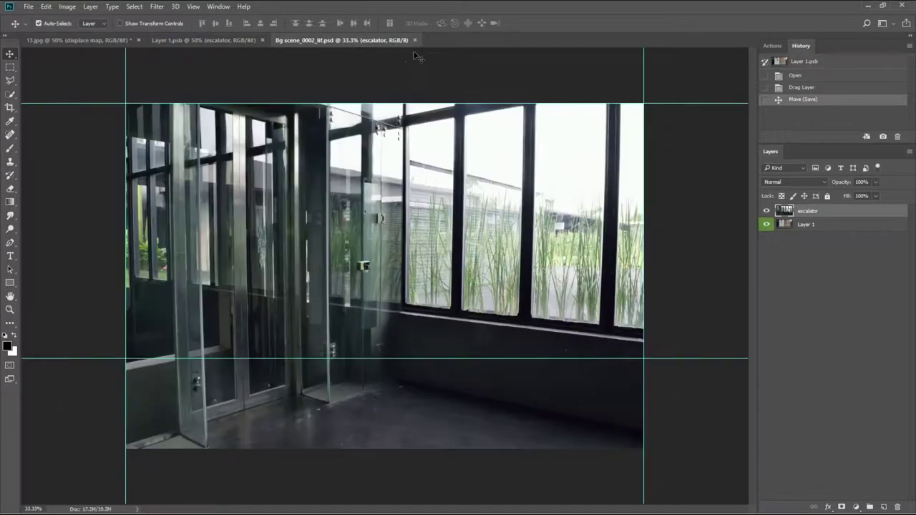
click(415, 40)
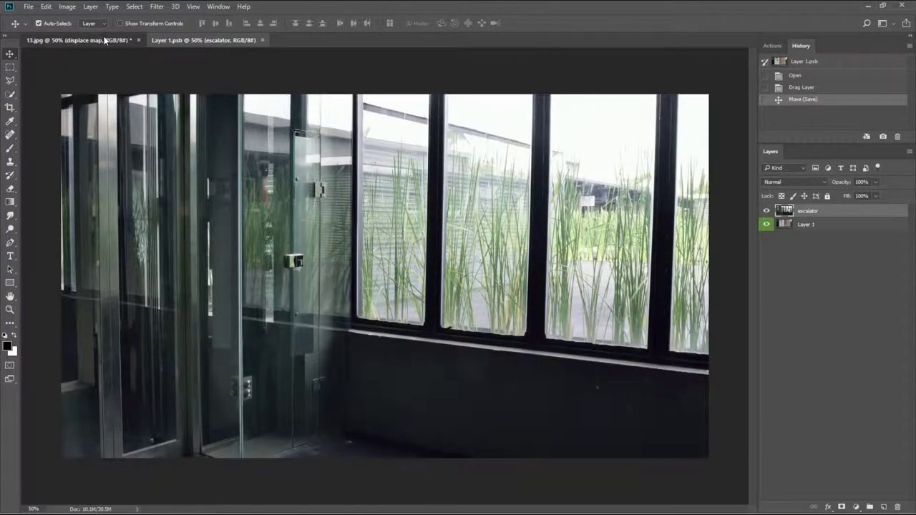
click(78, 40)
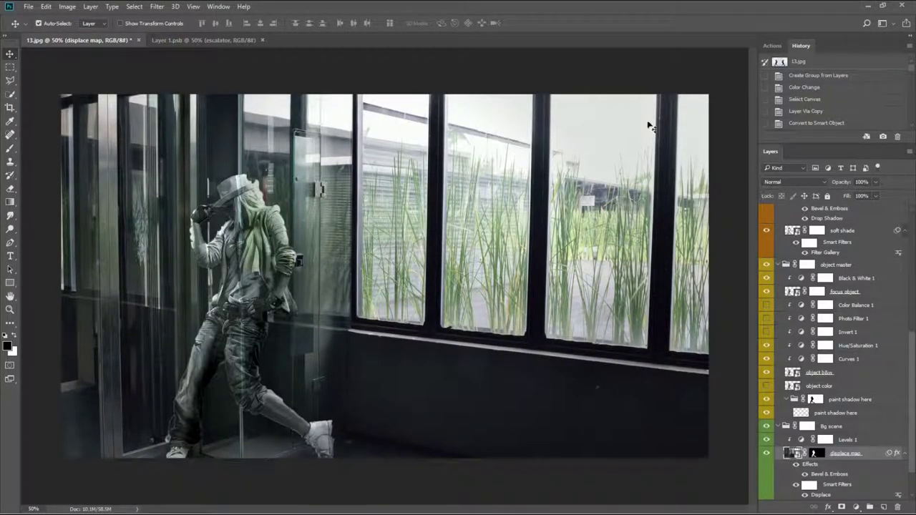
click(867, 7)
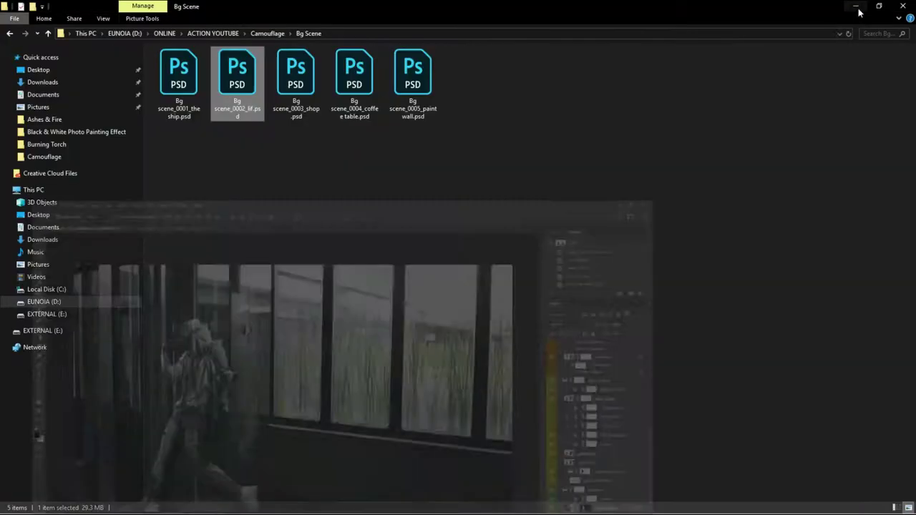
click(303, 84)
double_click(304, 84)
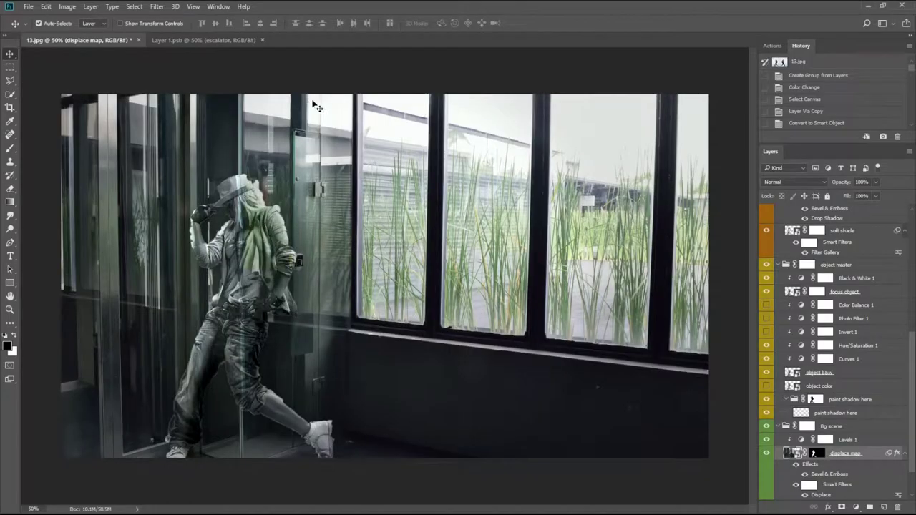
Copy the shop image into Layer 1.psb and flip it horizontally with W -100%
mouse_move(383, 170)
mouse_down()
mouse_move(300, 178)
mouse_move(383, 237)
mouse_up()
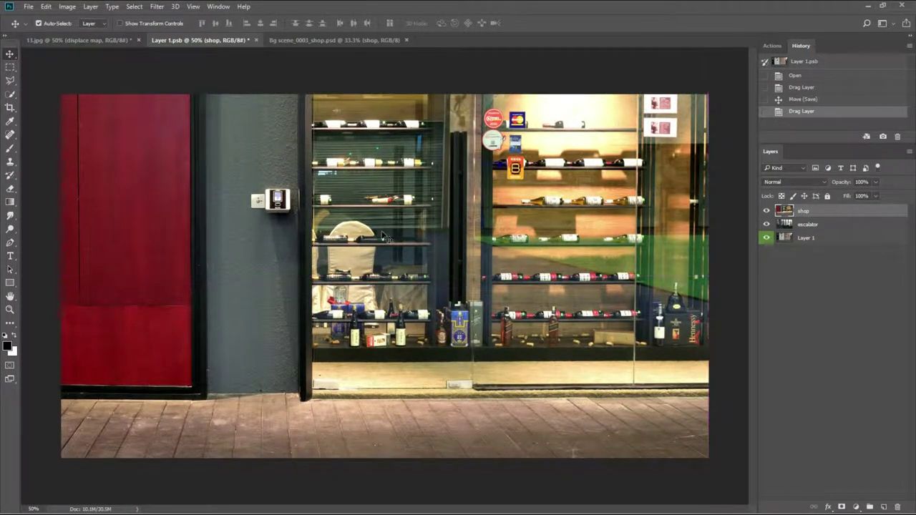
key(ctrl+t)
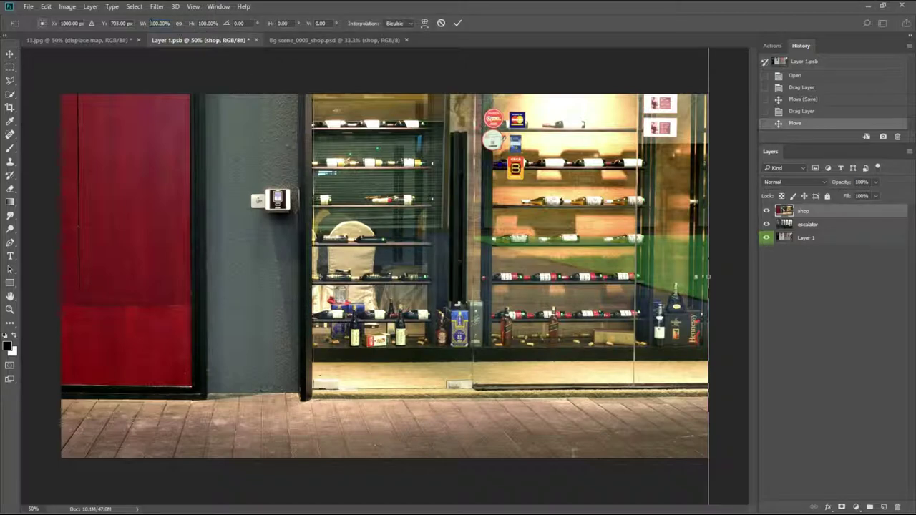
text(-)
key(Return)
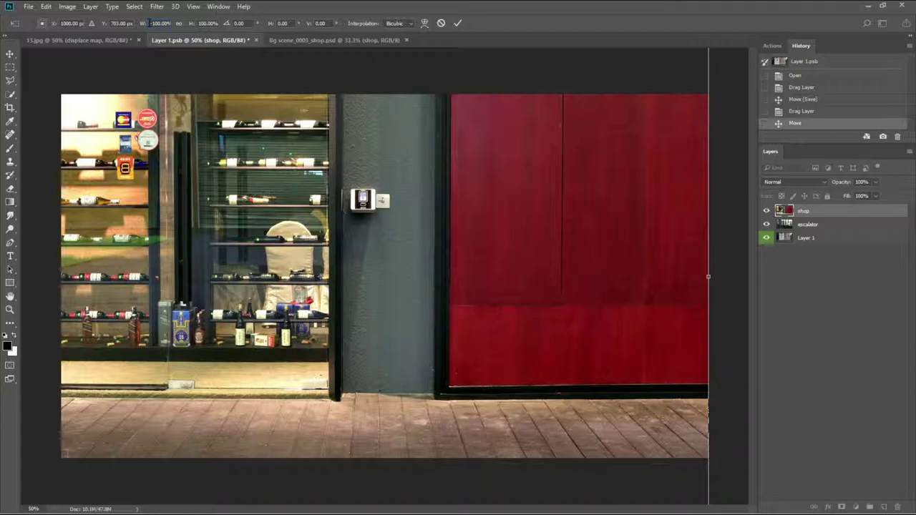
click(457, 23)
drag(329, 152, 332, 166)
Resize the shop image proportionally to fit the canvas and save Layer 1.psb
key(ctrl+t)
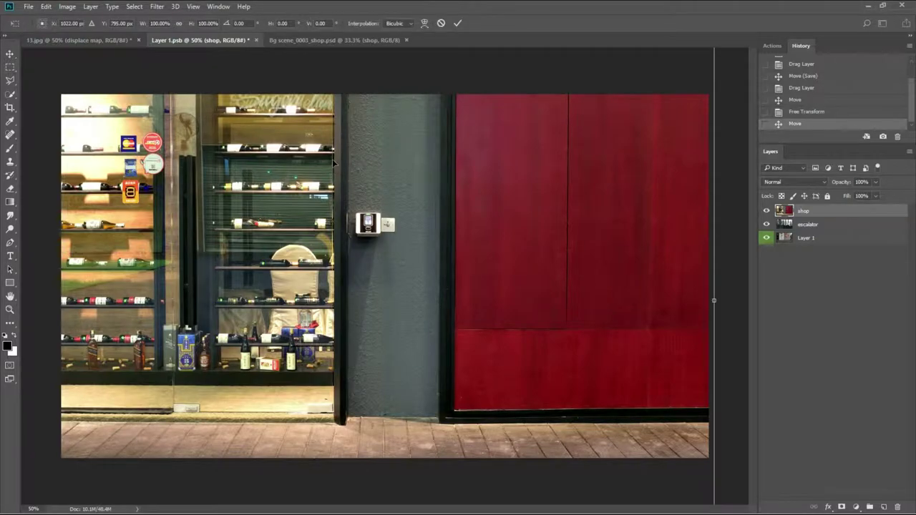
key(ctrl+minus)
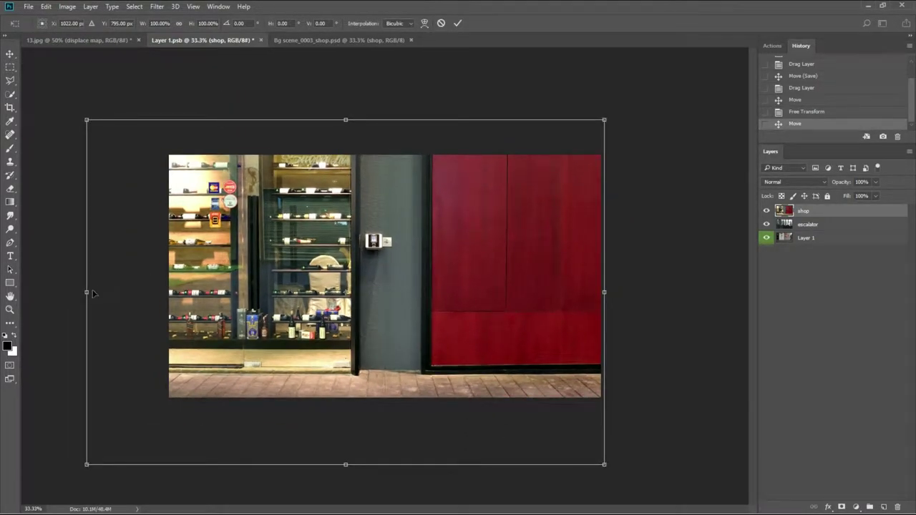
drag(86, 291, 172, 285)
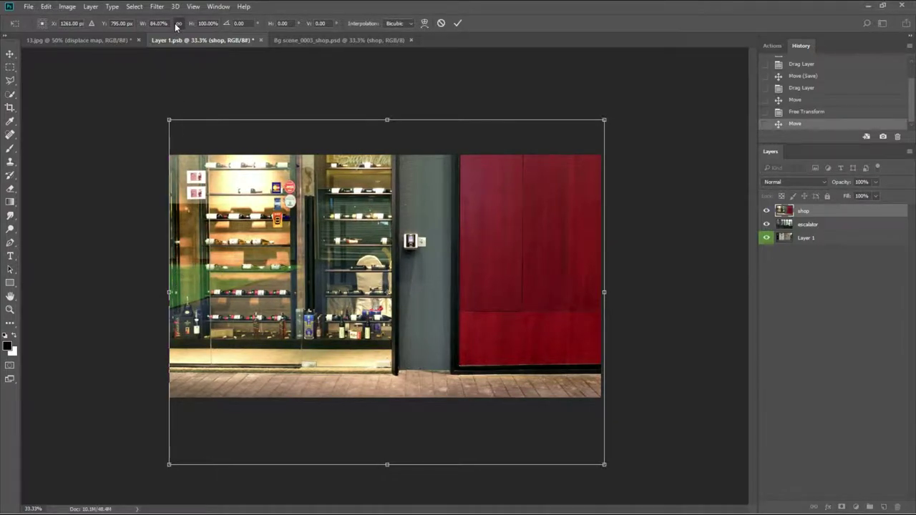
click(179, 23)
drag(265, 197, 264, 191)
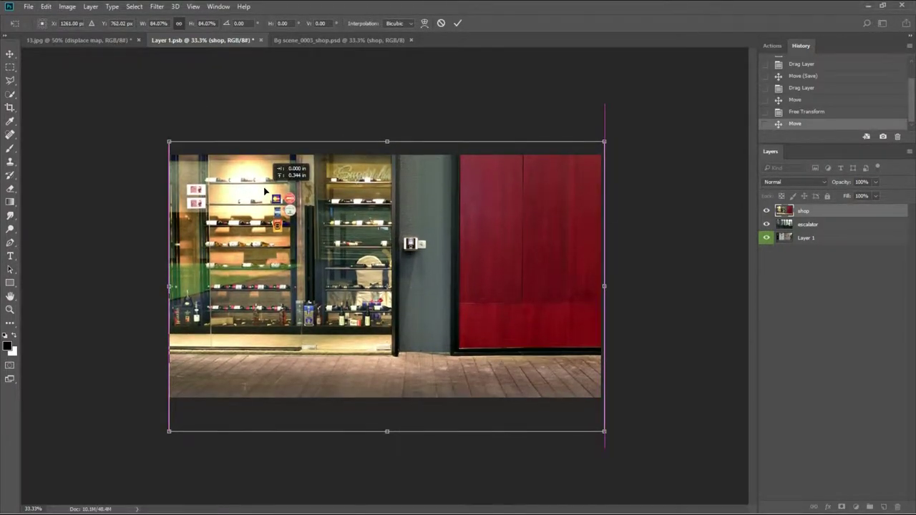
click(456, 24)
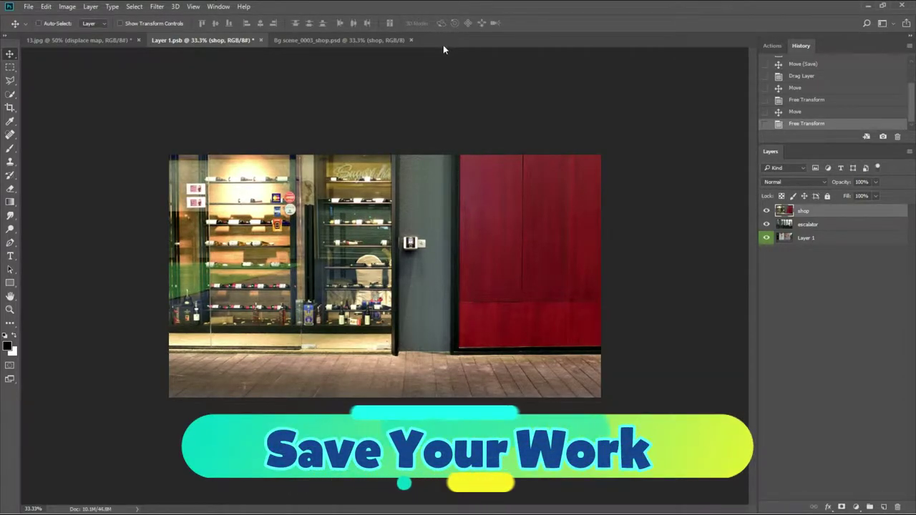
key(ctrl+s)
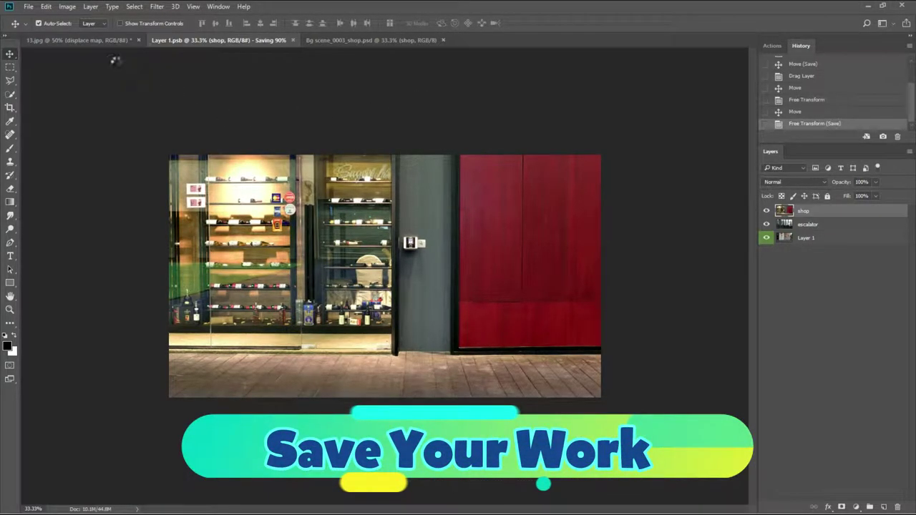
click(79, 40)
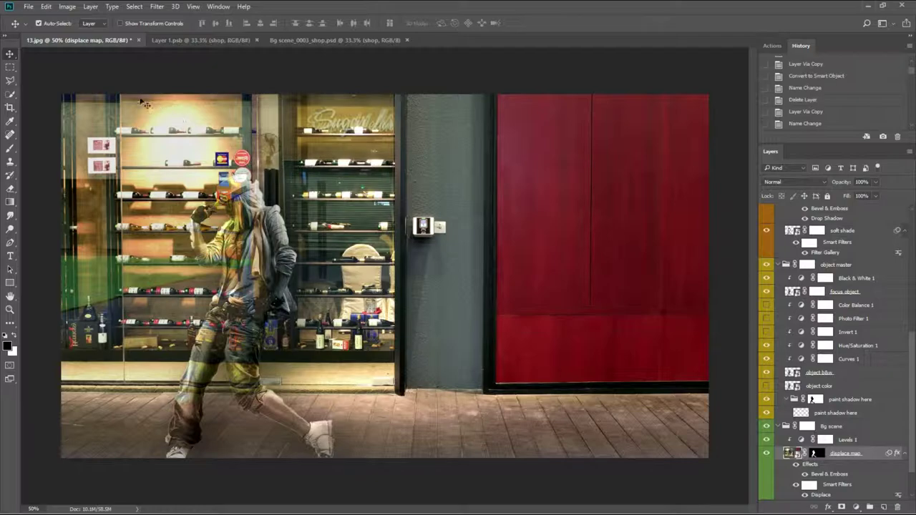
Save the composite as Camouflage After.psd
click(28, 7)
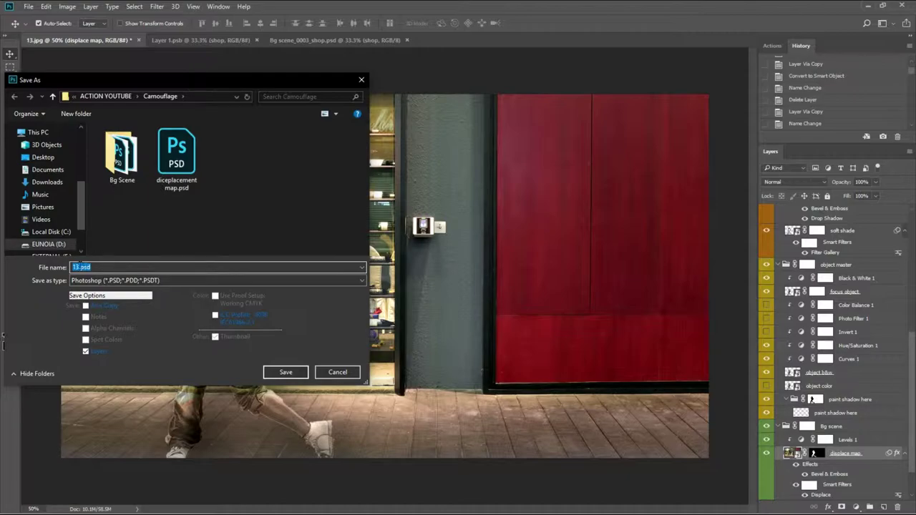
click(77, 266)
key(Return)
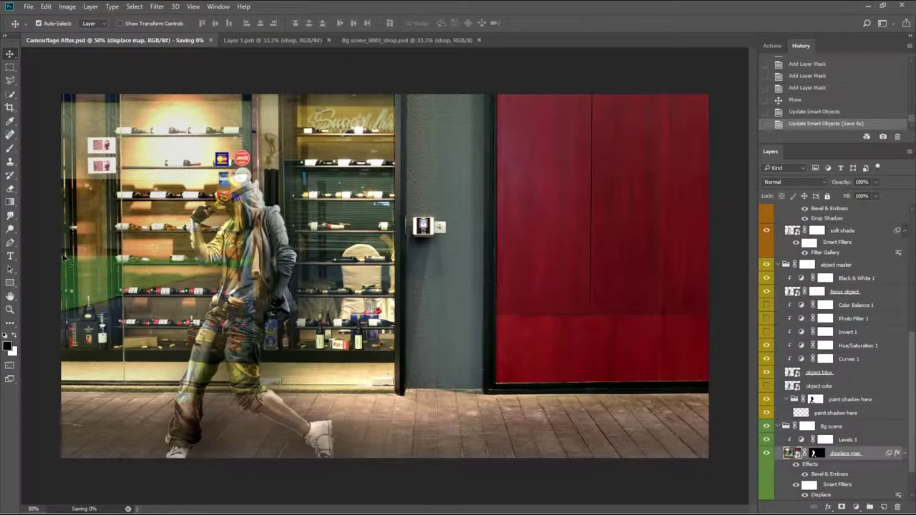
Save a maximum-quality JPEG copy named Camouflage After.jpg
click(28, 7)
click(58, 118)
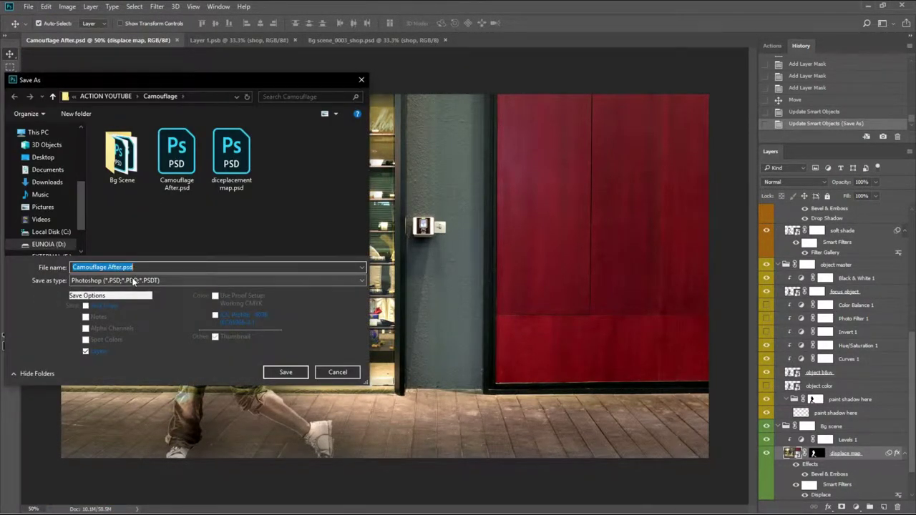
click(133, 279)
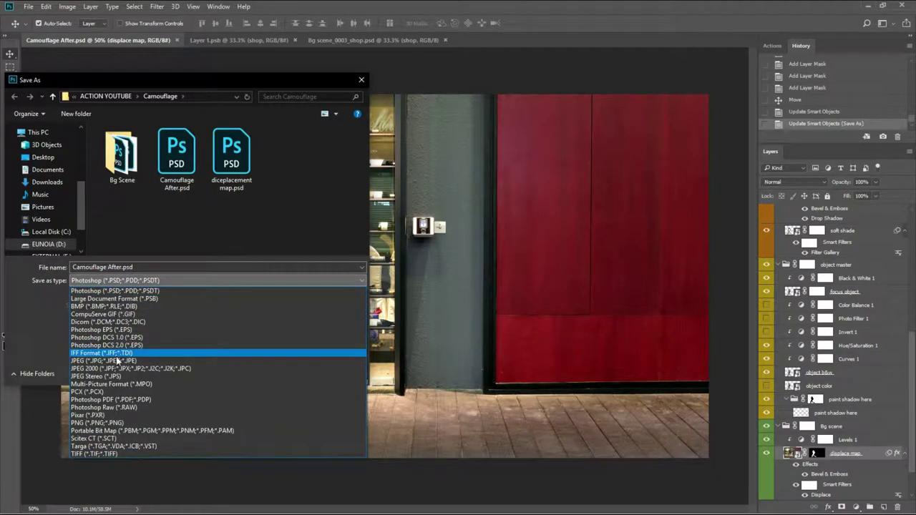
click(116, 360)
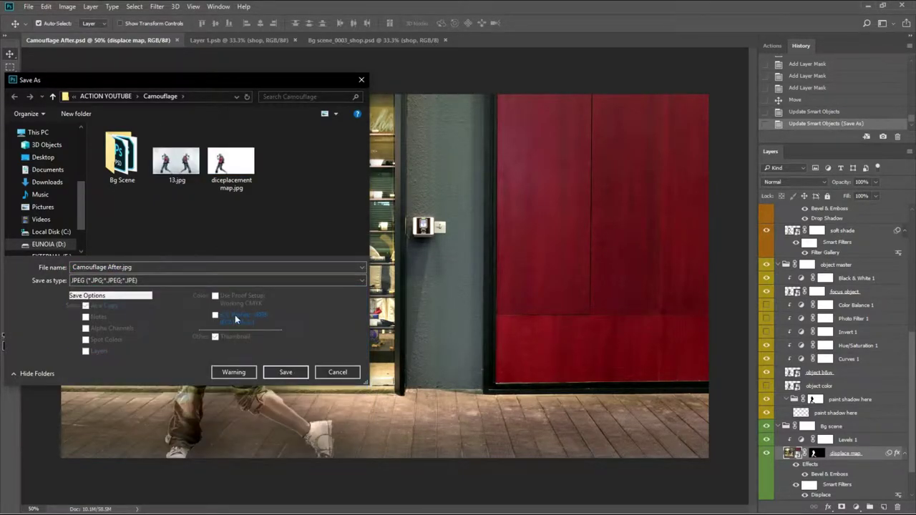
click(276, 372)
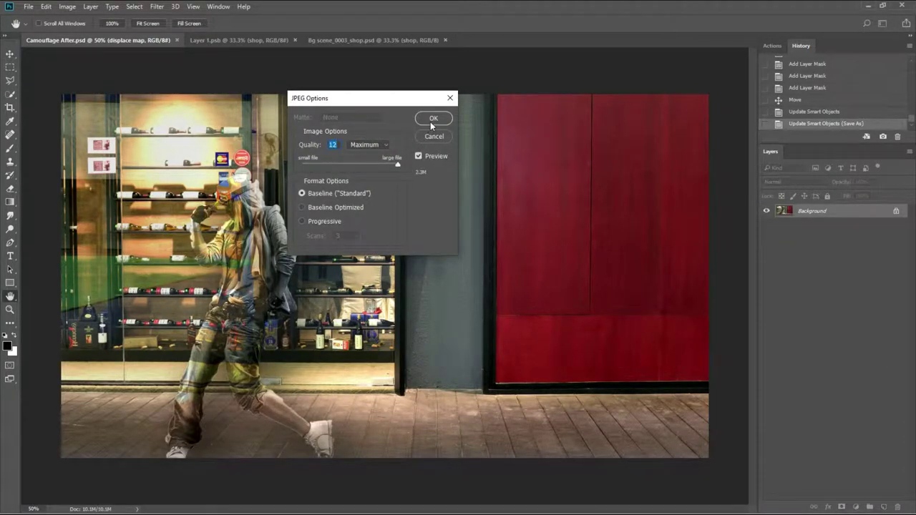
click(432, 123)
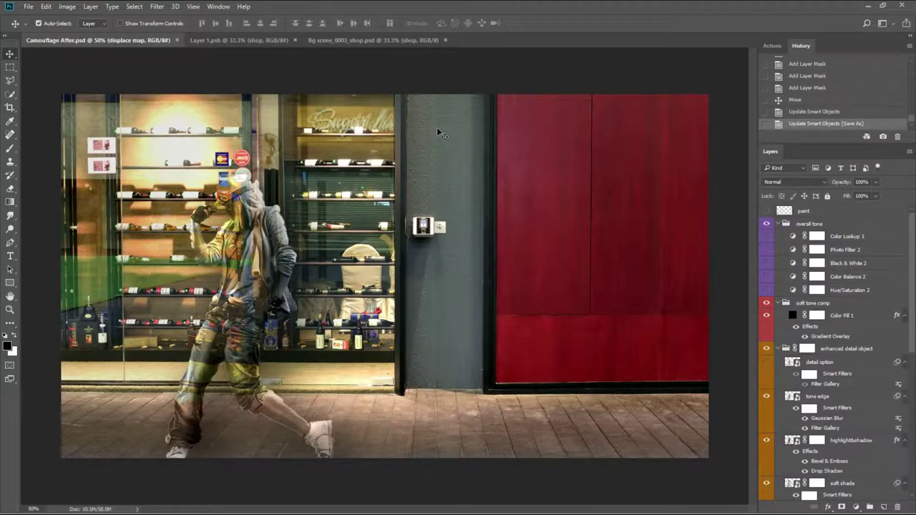
Close the shop scene source file and open Bg scene_0004_coffee table.psd
click(266, 40)
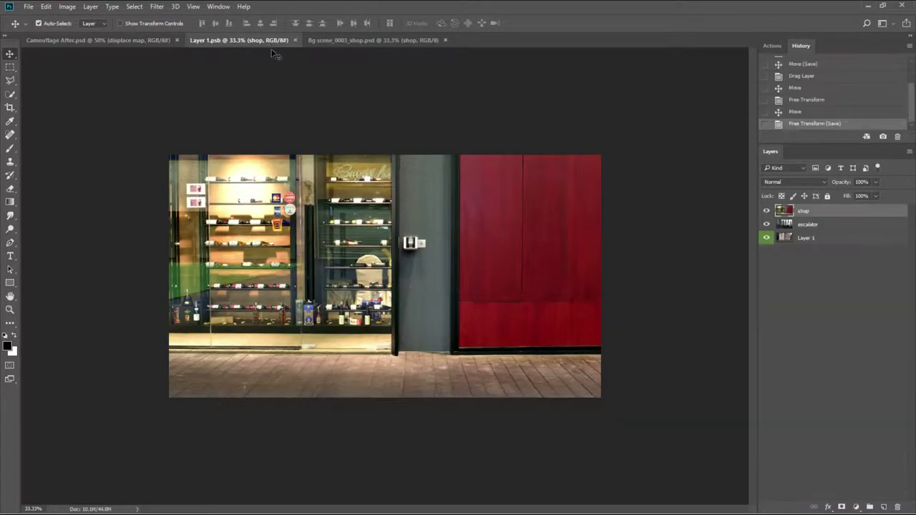
click(341, 40)
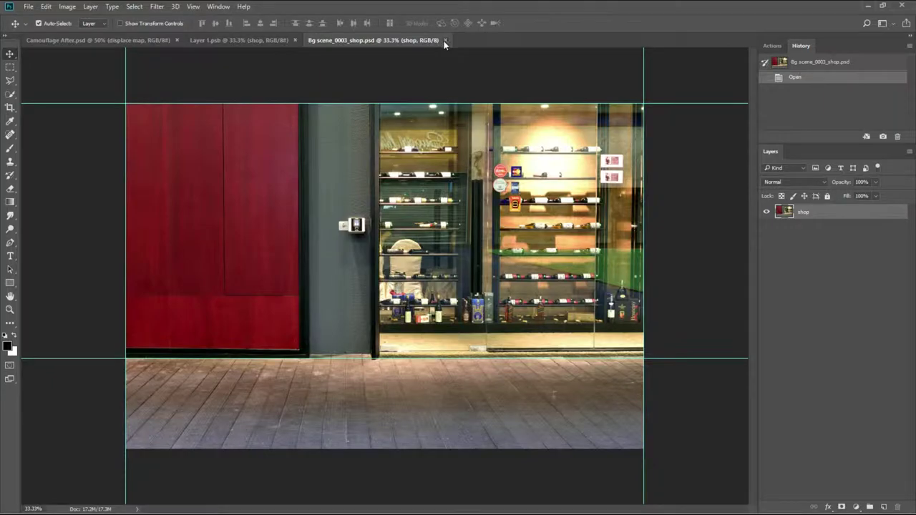
click(444, 41)
click(869, 5)
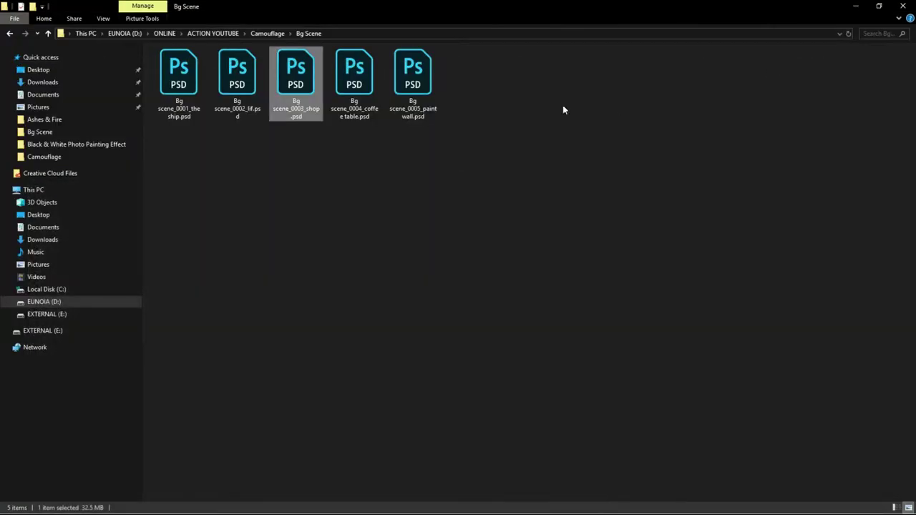
double_click(365, 82)
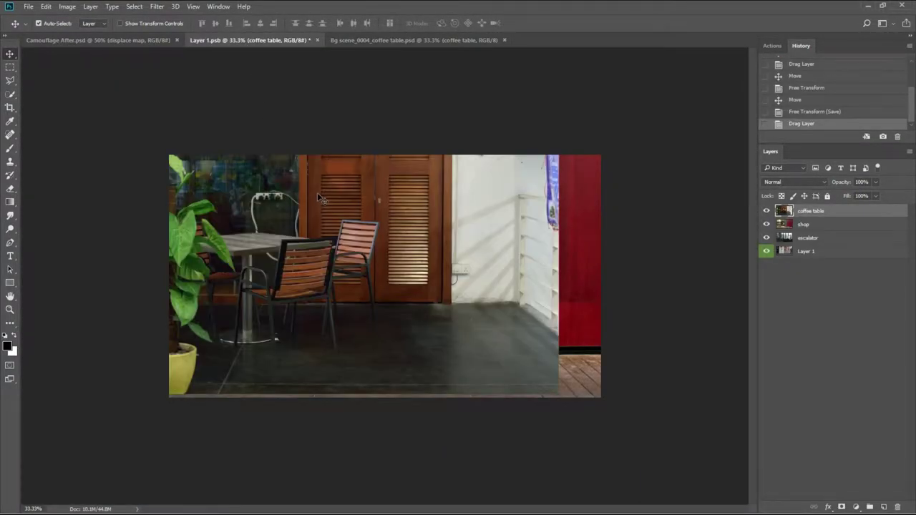
Copy the coffee table scene into Layer 1.psb, save, and view Camouflage After
mouse_move(246, 48)
mouse_down()
mouse_move(345, 214)
mouse_move(363, 218)
mouse_up()
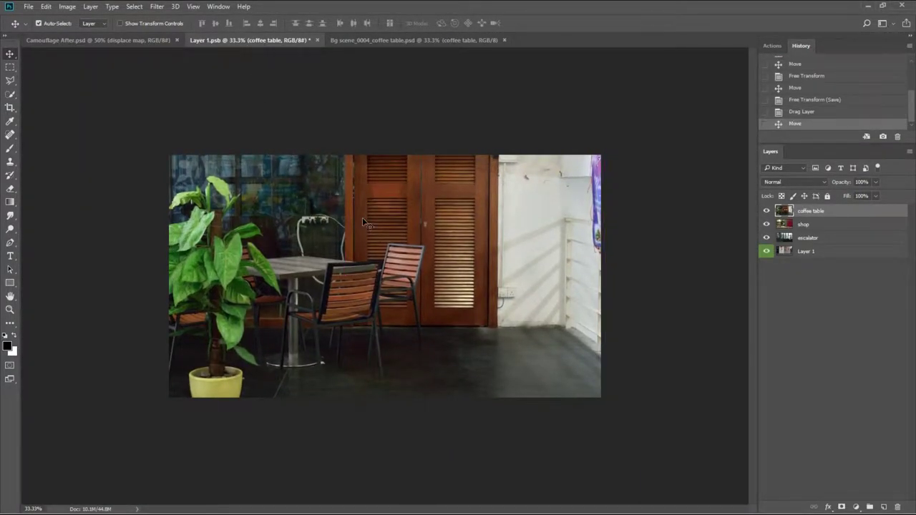
key(ctrl+s)
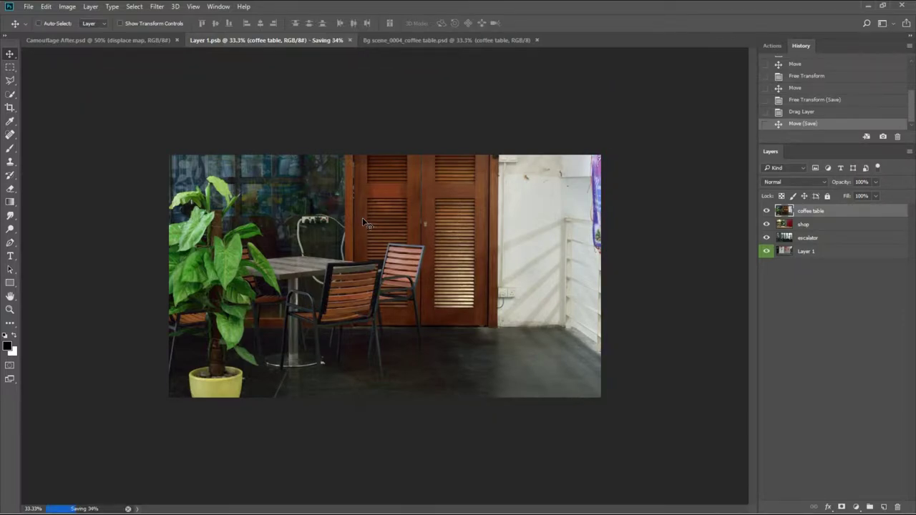
click(132, 42)
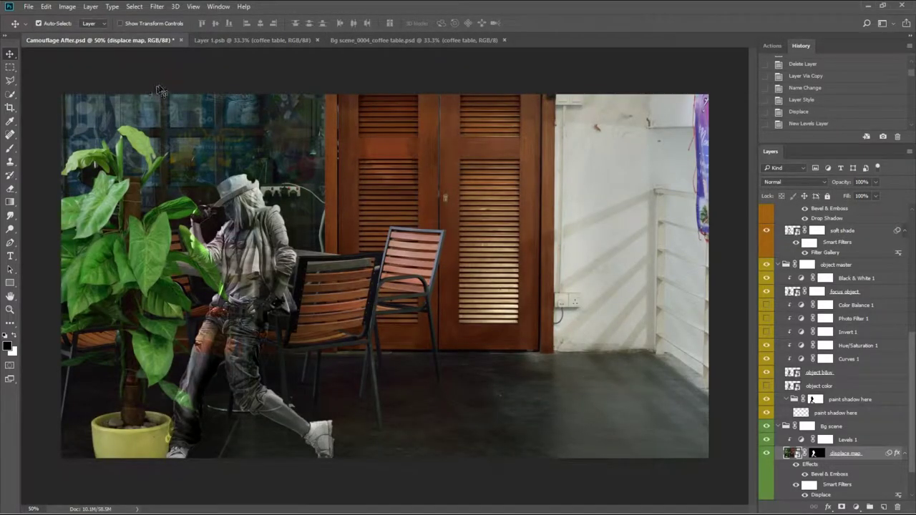
Open the graffiti wall scene, skip missing fonts, and merge Group 1 with paint wall
click(862, 13)
double_click(415, 100)
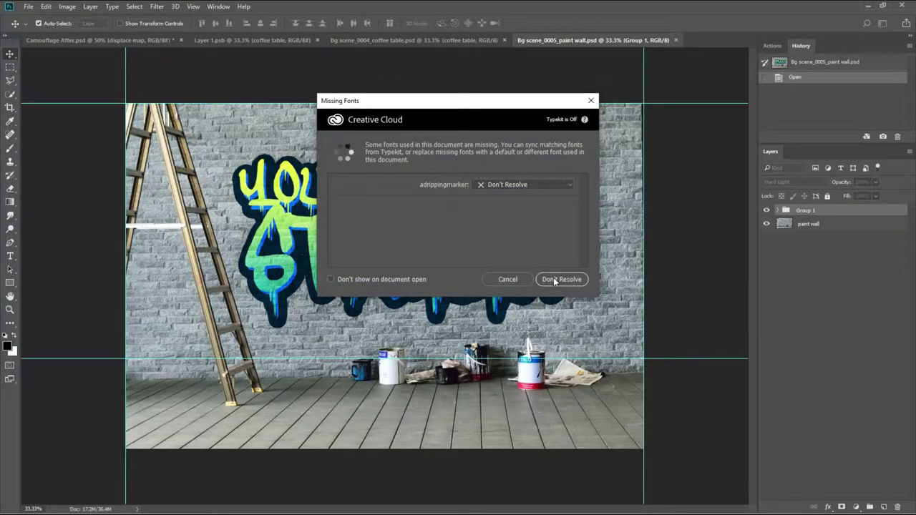
click(554, 278)
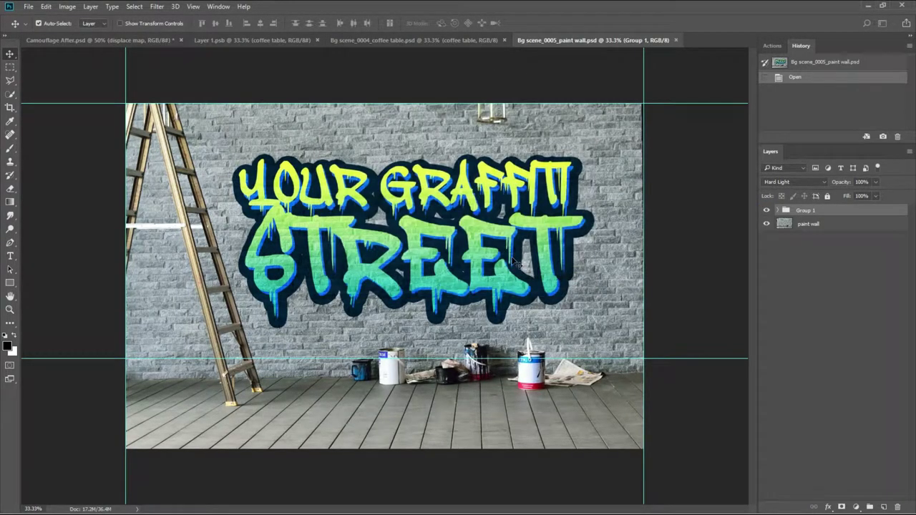
shift+click(815, 224)
right_click(816, 224)
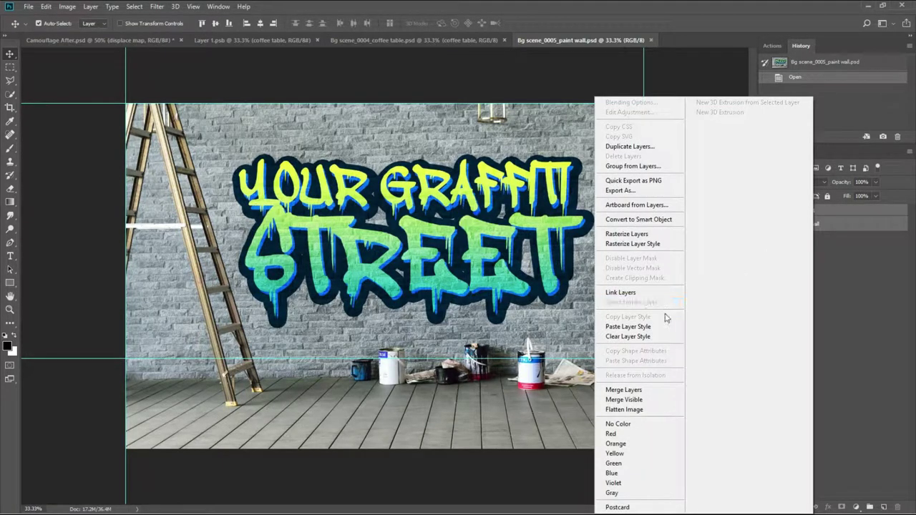
click(624, 390)
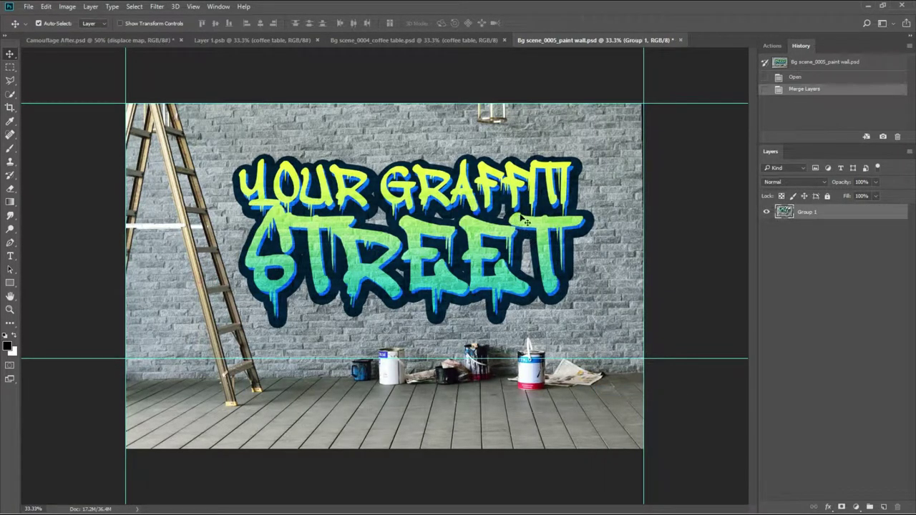
Drag the merged graffiti wall layer into Layer 1.psb and save it
mouse_move(505, 219)
mouse_down()
mouse_move(206, 46)
mouse_move(229, 46)
mouse_up()
mouse_move(361, 248)
mouse_down()
mouse_move(381, 229)
mouse_move(387, 247)
mouse_up()
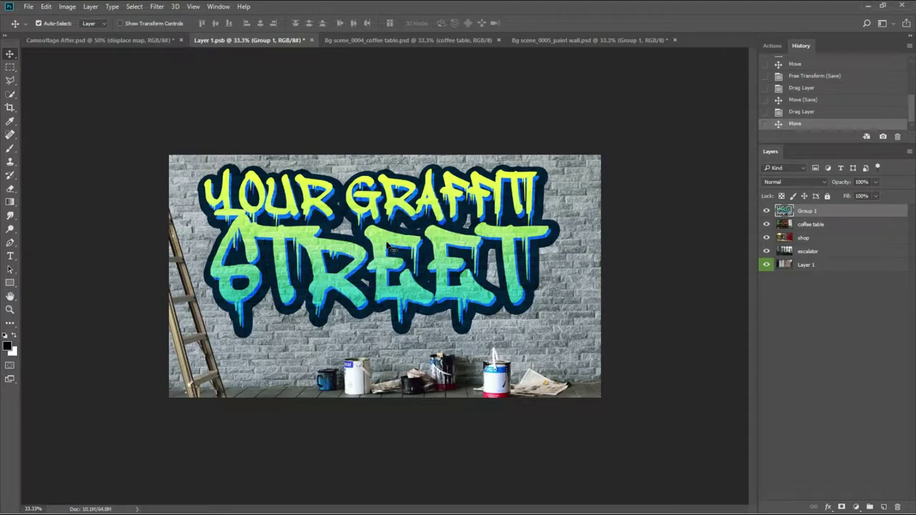
key(ctrl+s)
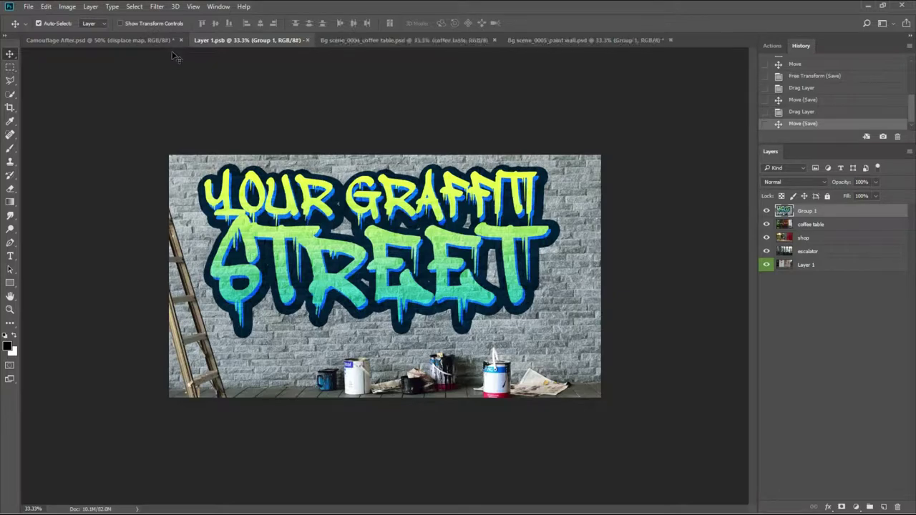
click(146, 38)
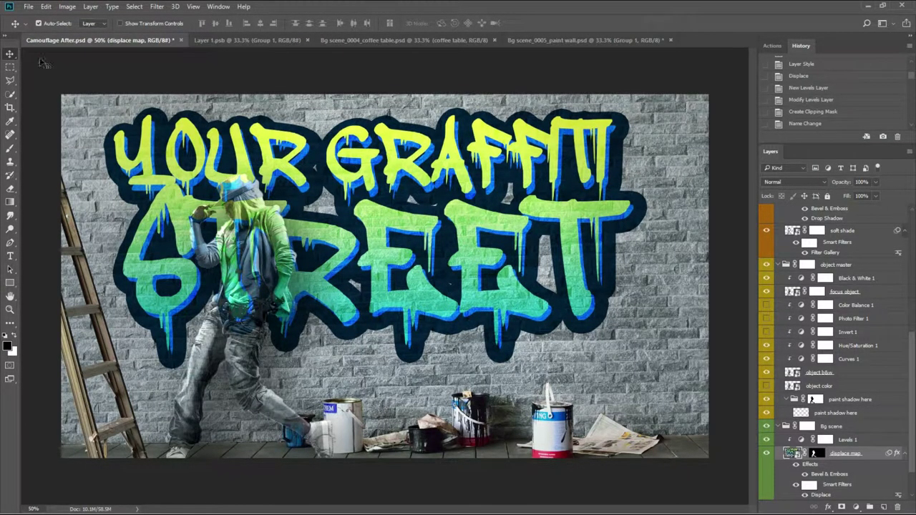
Save the graffiti wall composite so its displaced backgrounds update
click(28, 7)
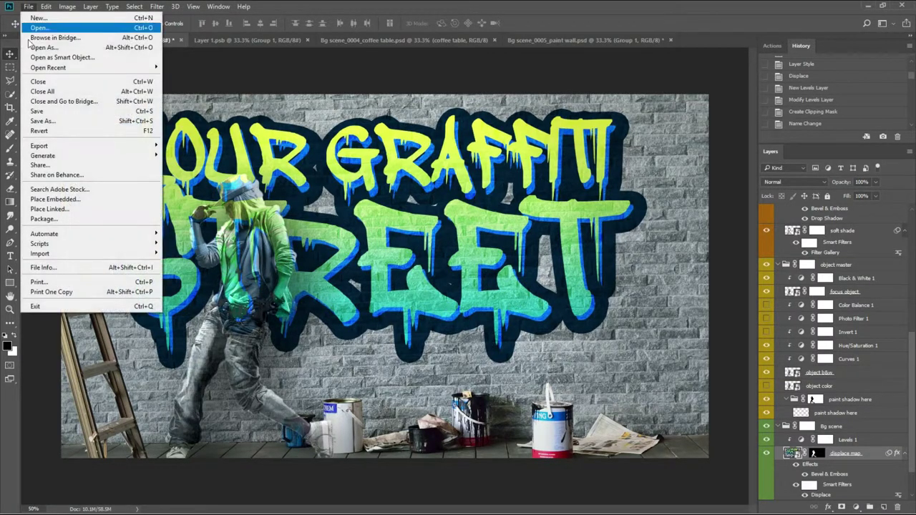
click(70, 113)
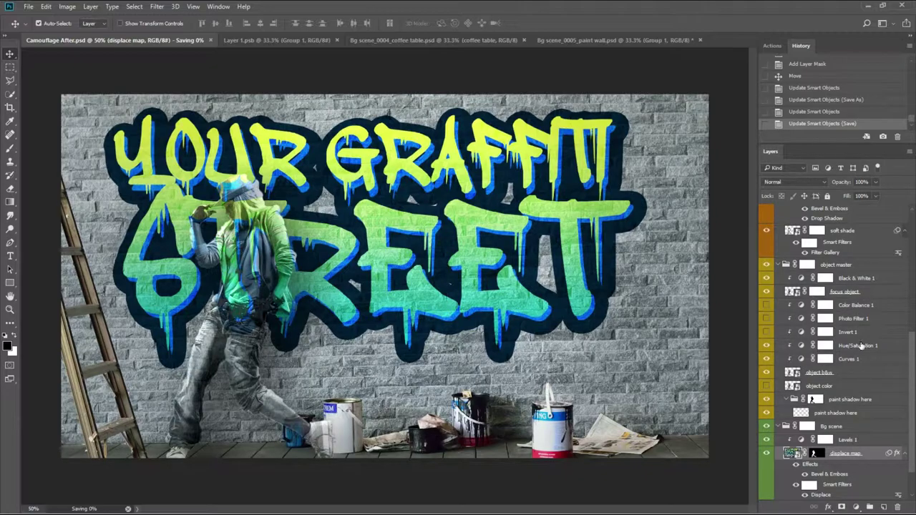
scroll(831, 416, down, 3)
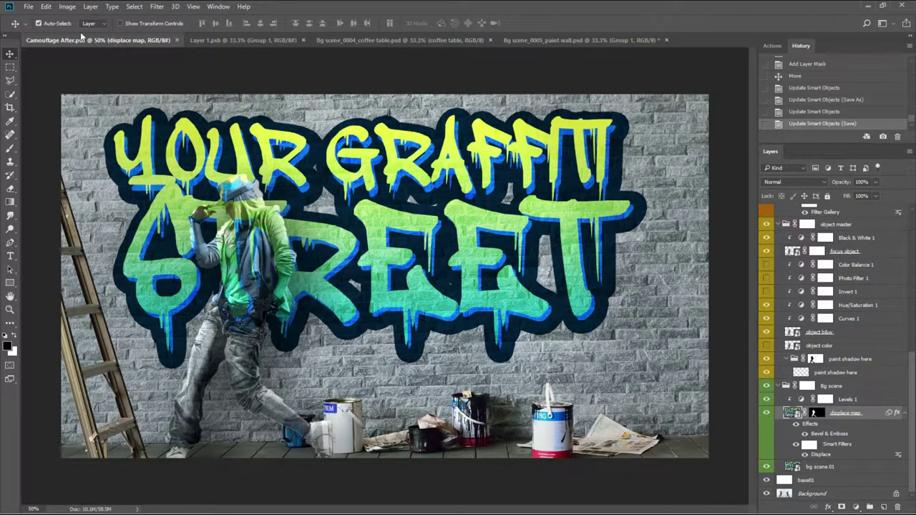
Save a JPEG copy named Camouflage After 2 at maximum quality 12
click(28, 6)
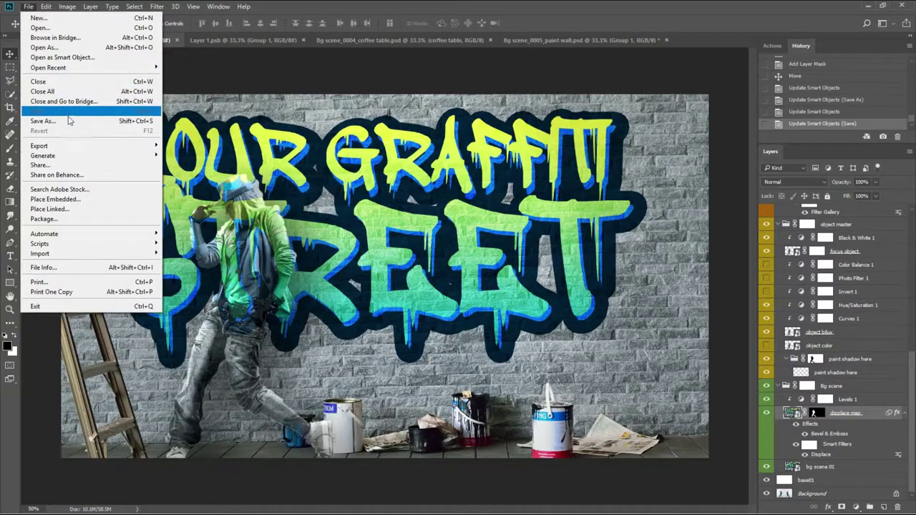
click(72, 119)
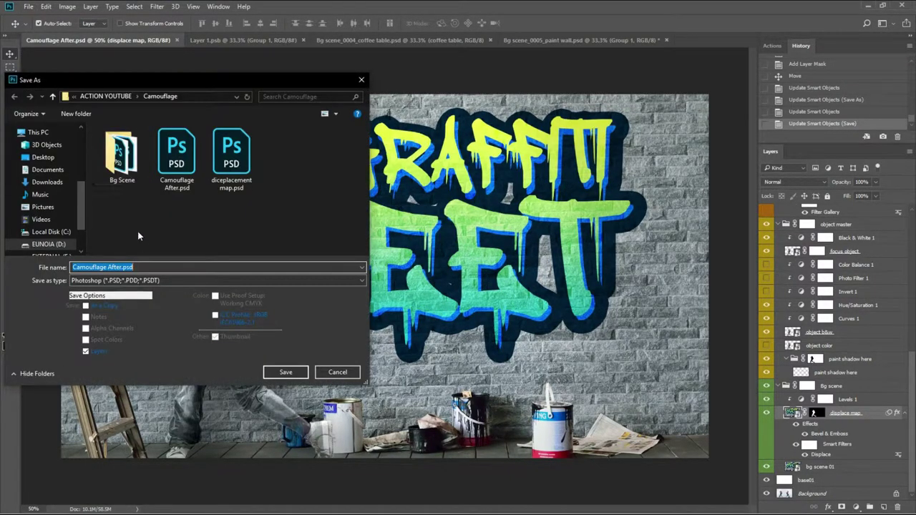
click(148, 280)
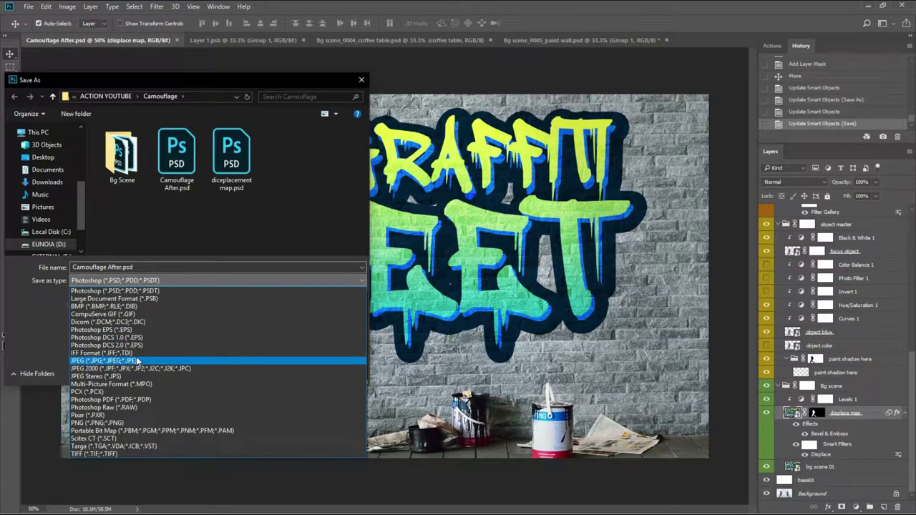
click(138, 361)
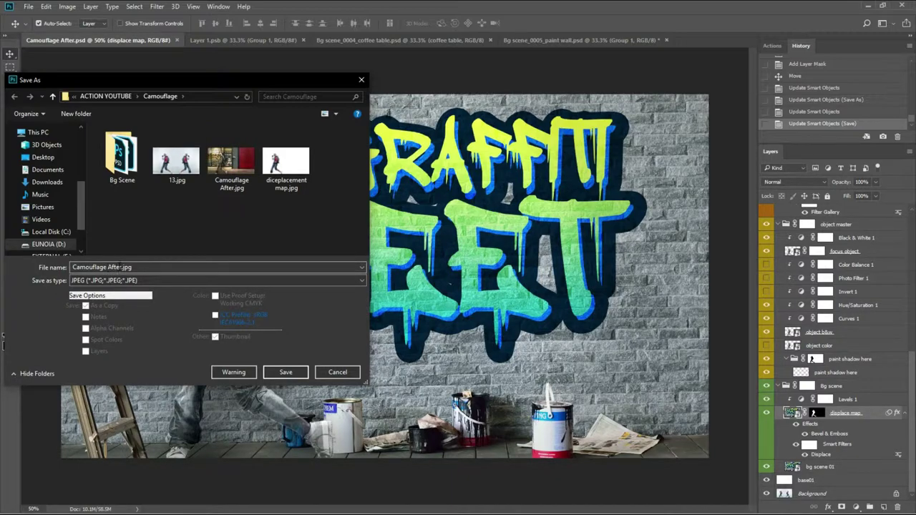
click(120, 267)
text(2)
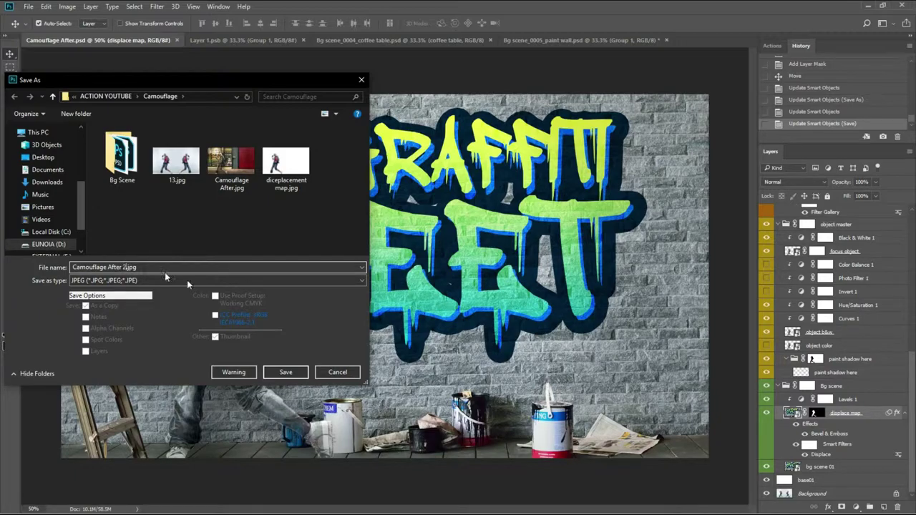
click(285, 371)
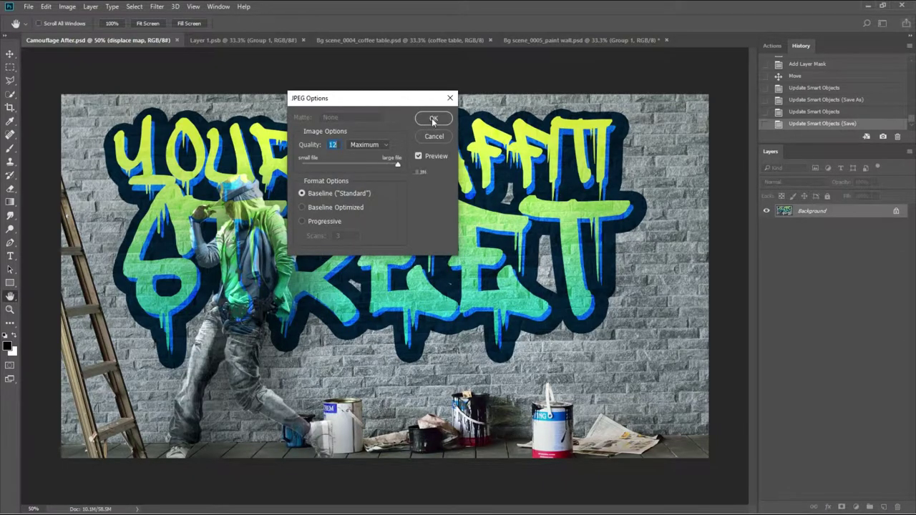
click(432, 121)
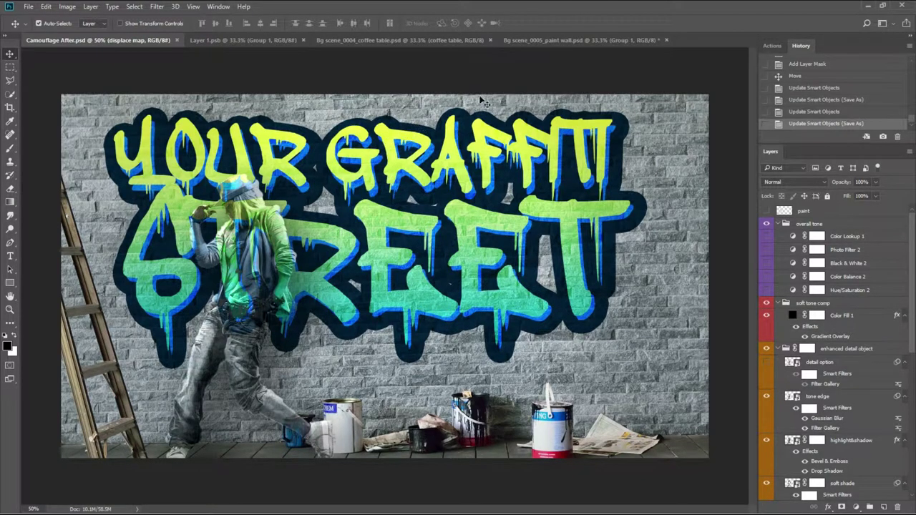
Leave Photoshop and open 13.jpg from the Camouflage folder in Picasa Photo Viewer
click(866, 6)
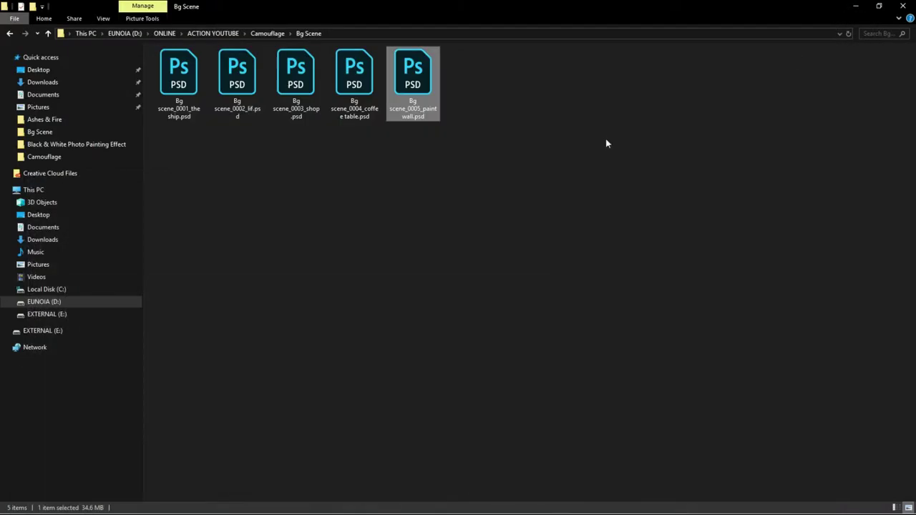
click(48, 33)
click(297, 157)
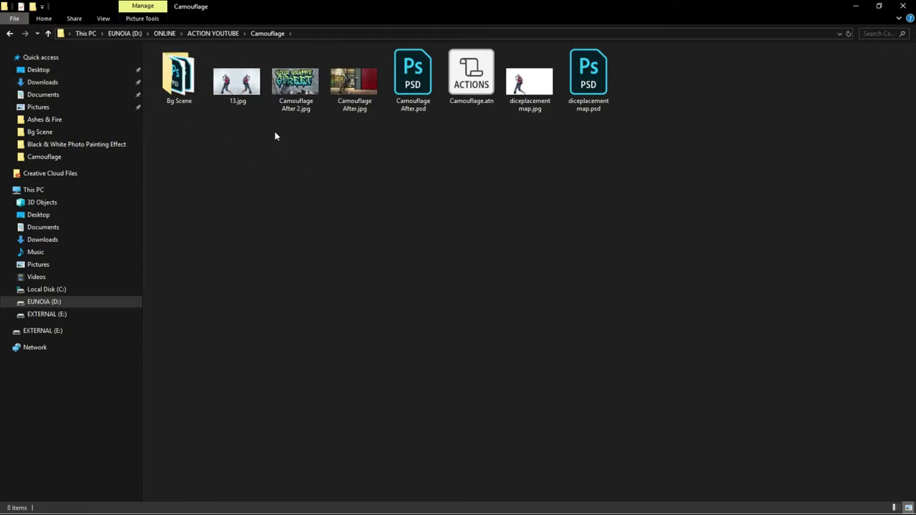
click(244, 91)
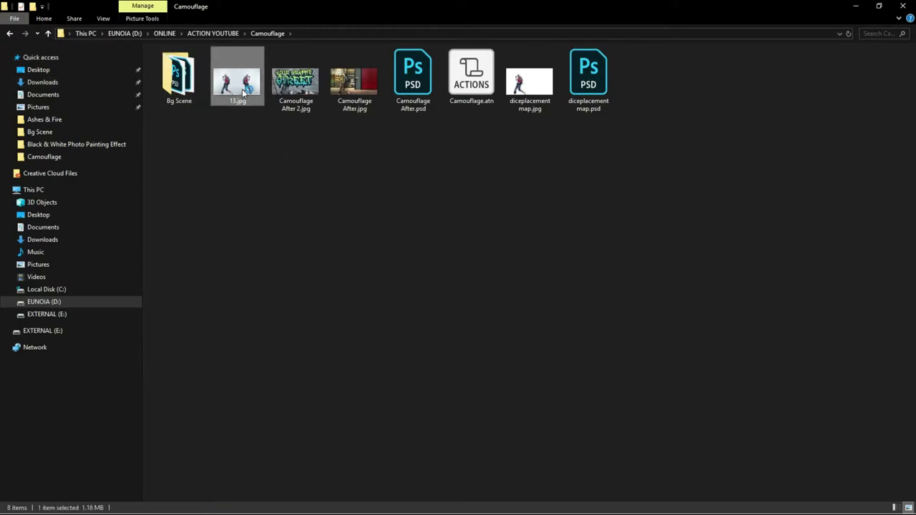
double_click(244, 91)
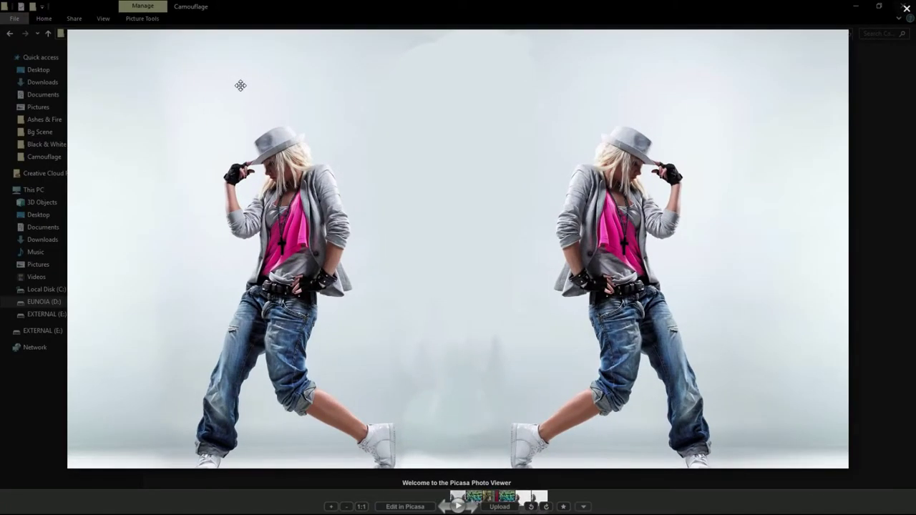
Compare the graffiti wall result with neighbouring images, then close Picasa and the folder window
key(Right)
key(Left)
key(Right)
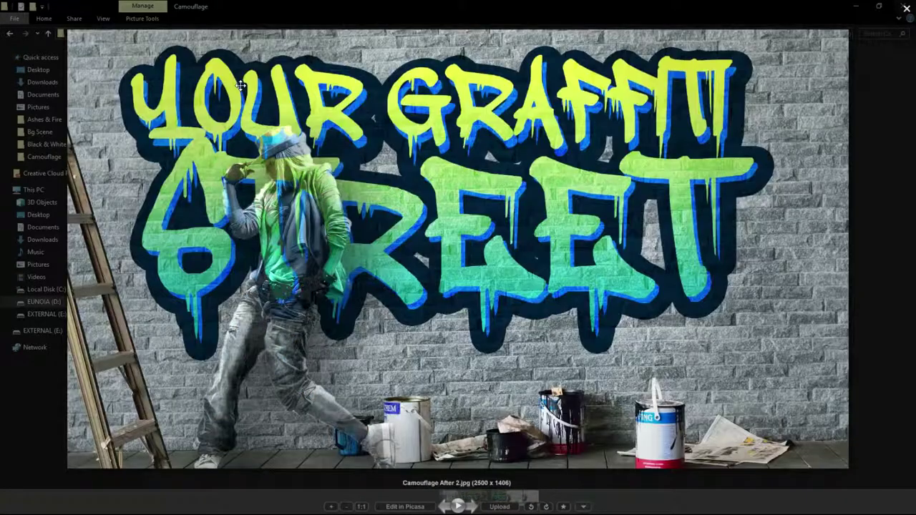
key(Left)
key(Right)
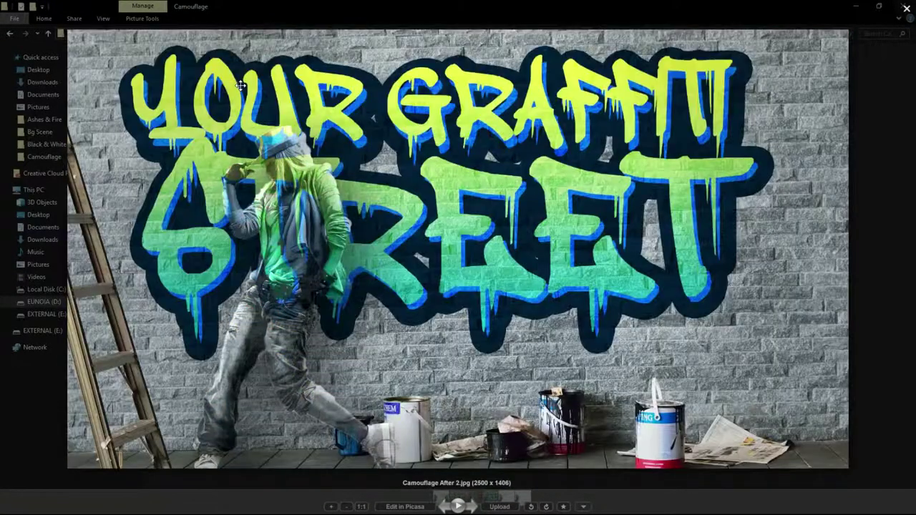
key(Right)
key(Left)
click(900, 15)
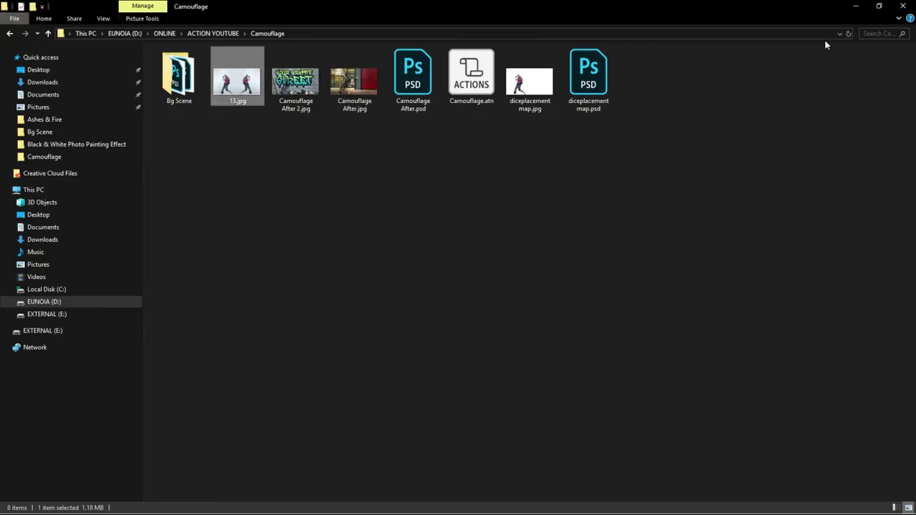
click(859, 6)
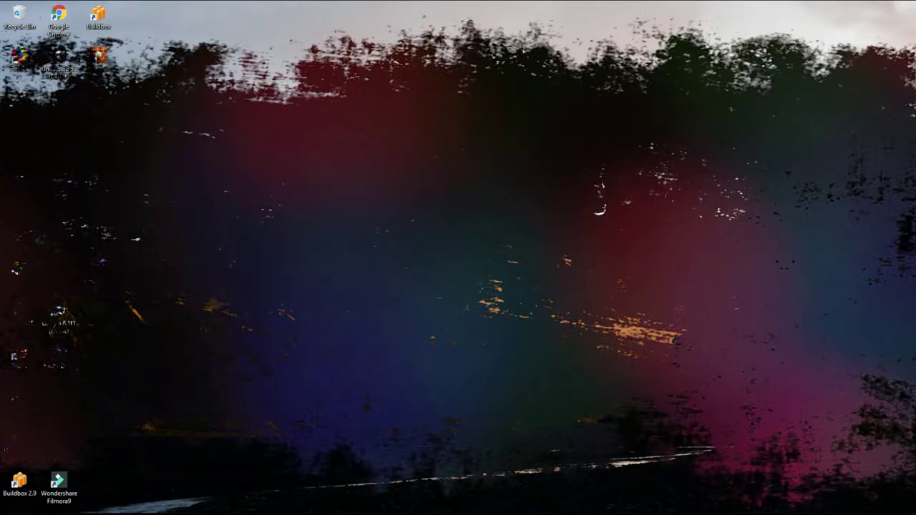